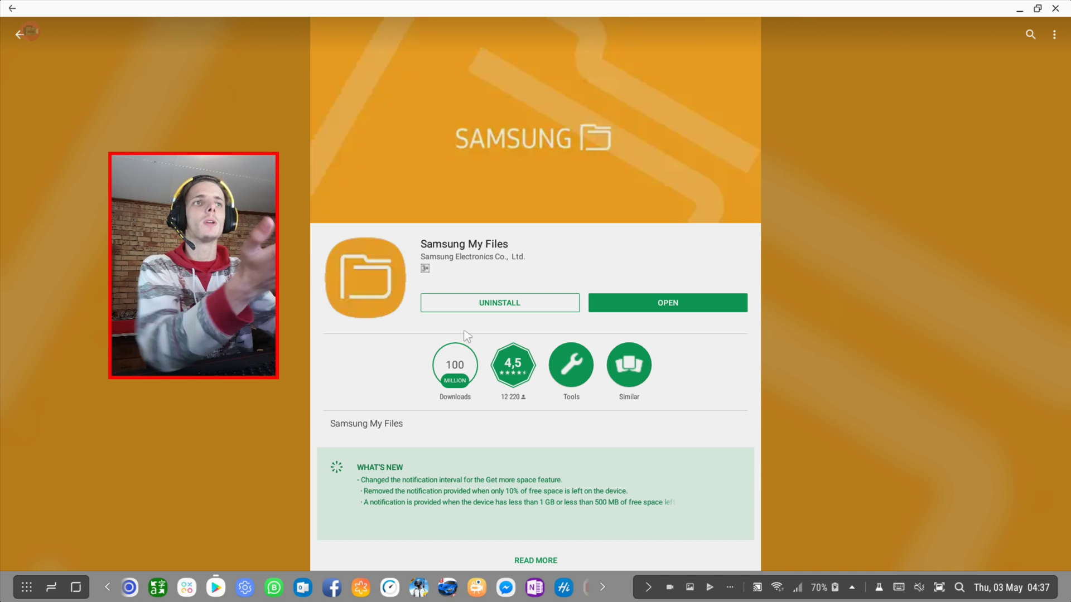
# Scroll the Samsung My Files Play Store listing to review its rating, downloads and what's new
pyautogui.scroll(-2, 446, 352)
pyautogui.scroll(2, 542, 326)
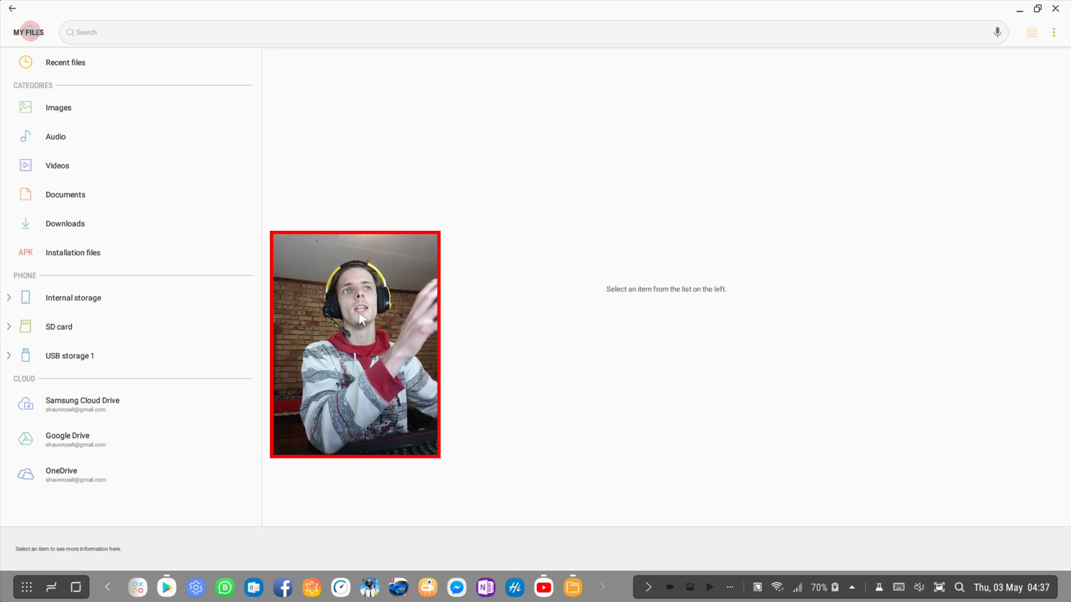
# Launch Samsung My Files to its home view showing local storage and cloud drive accounts
pyautogui.moveTo(361, 318); pyautogui.dragTo(474, 373)
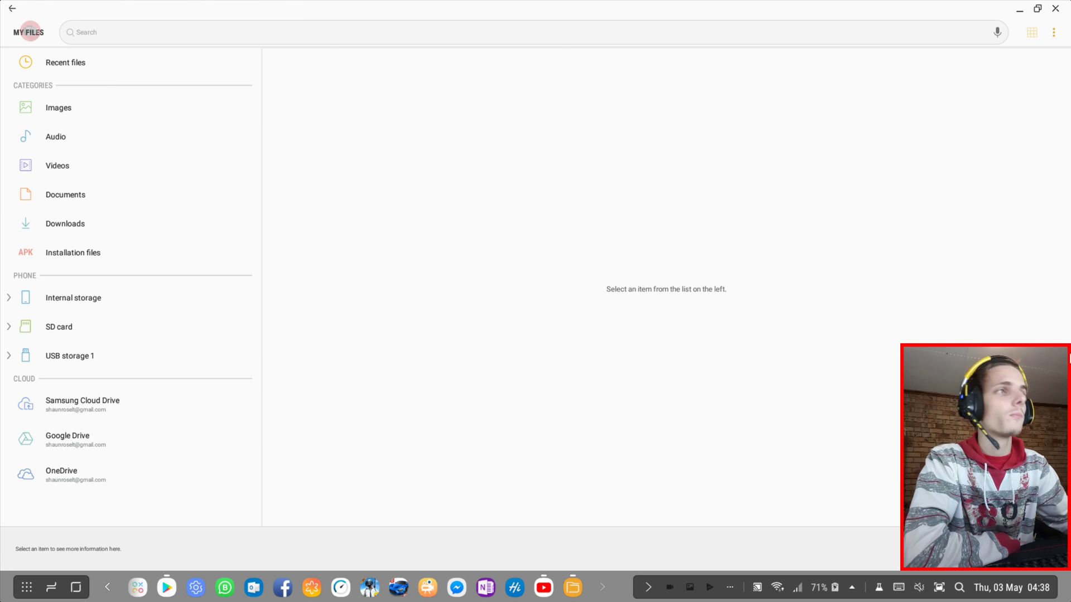
# Step through Recent files, Images, Audio, Videos, Documents, Downloads and the empty Installation files category
pyautogui.click(73, 69)
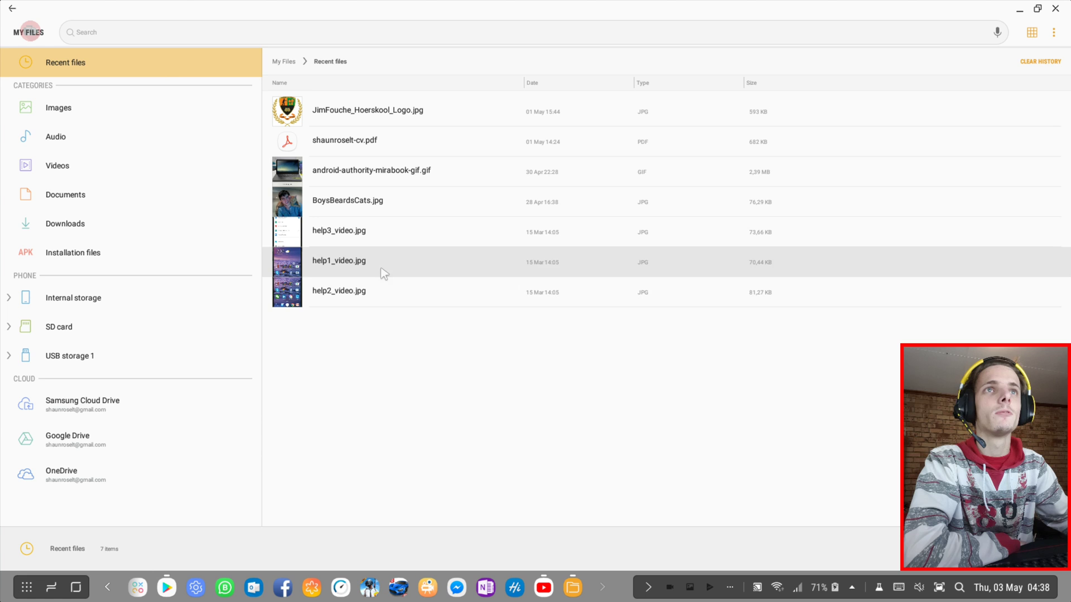
pyautogui.click(73, 109)
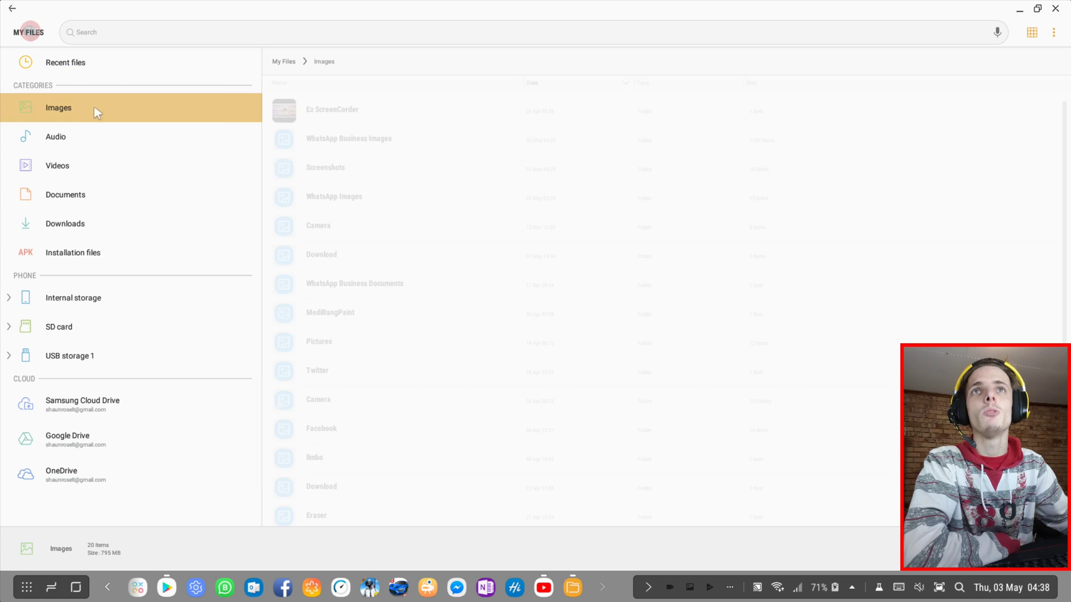
pyautogui.scroll(-5, 412, 156)
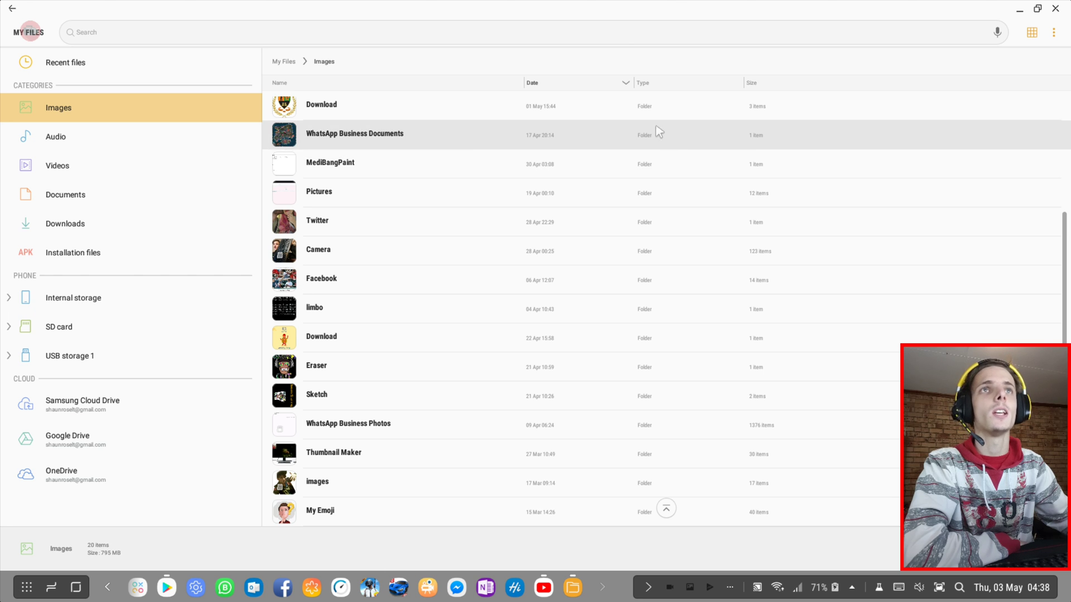
pyautogui.scroll(5, 441, 189)
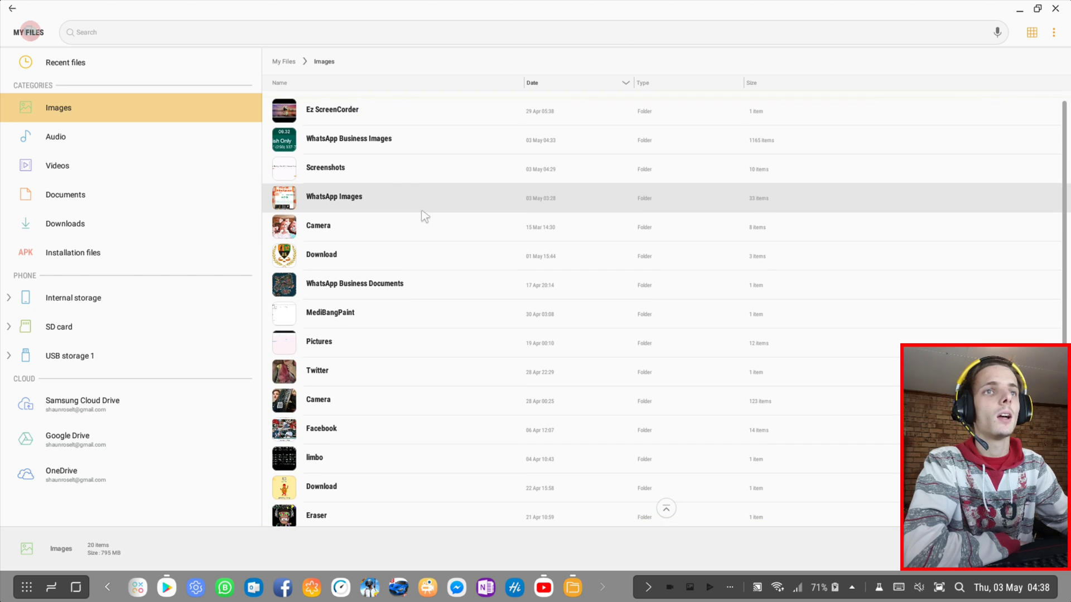
pyautogui.click(77, 128)
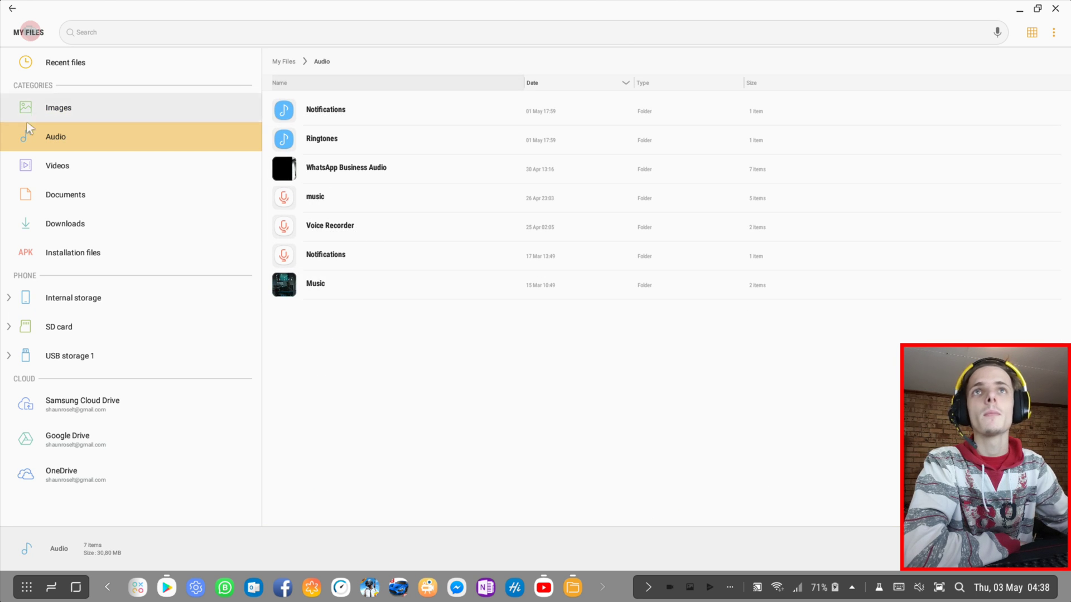
pyautogui.click(69, 166)
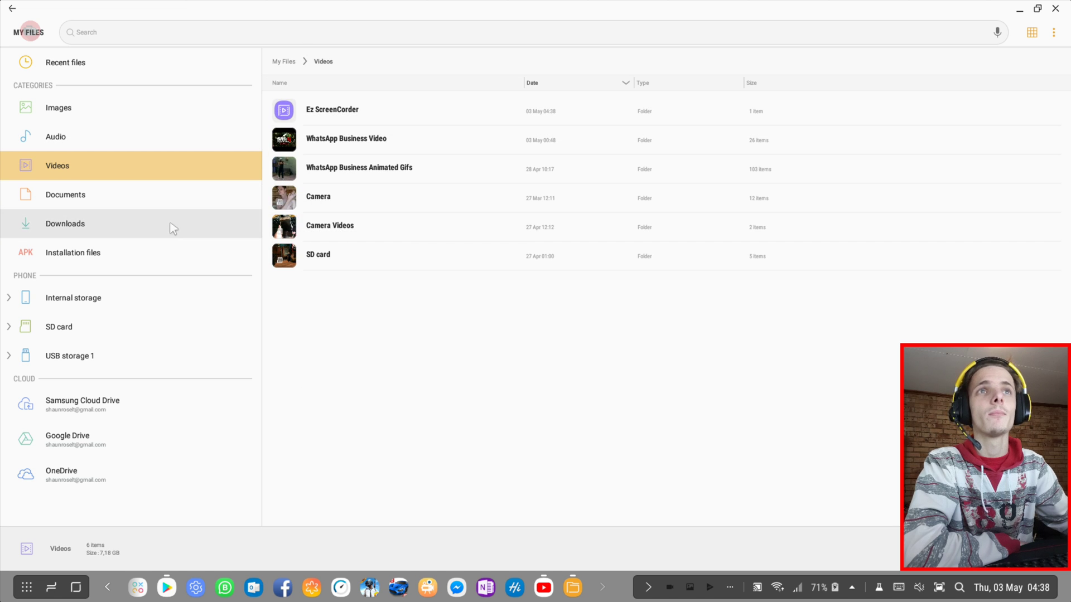
pyautogui.click(126, 194)
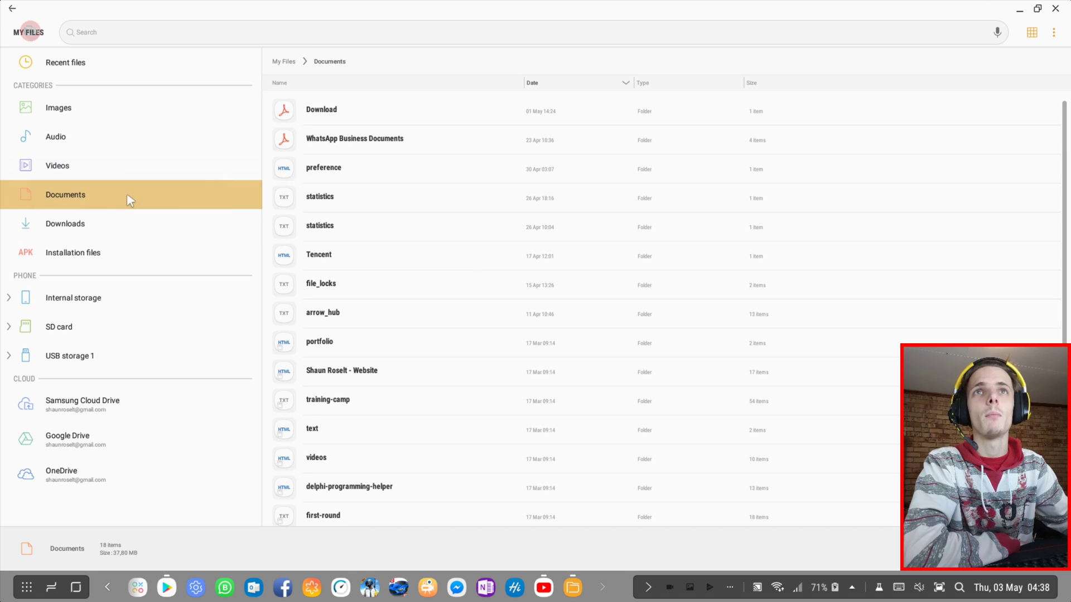
pyautogui.click(145, 223)
pyautogui.click(75, 252)
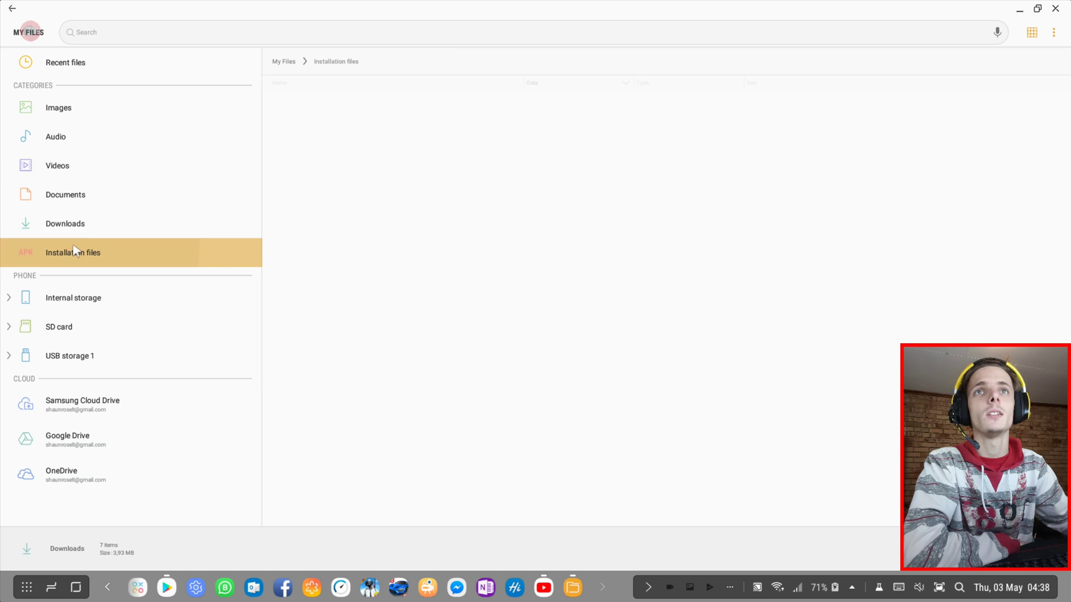
# Scroll through Internal storage, collapse its tree, and show the SD card's seven folders and MP4 videos
pyautogui.click(108, 296)
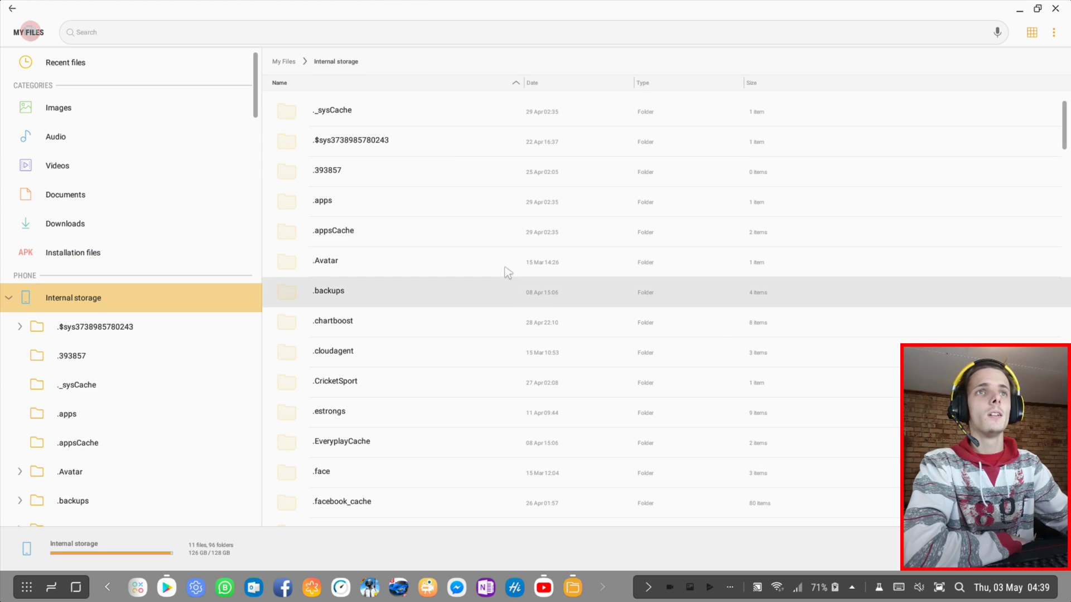
pyautogui.scroll(-20, 506, 222)
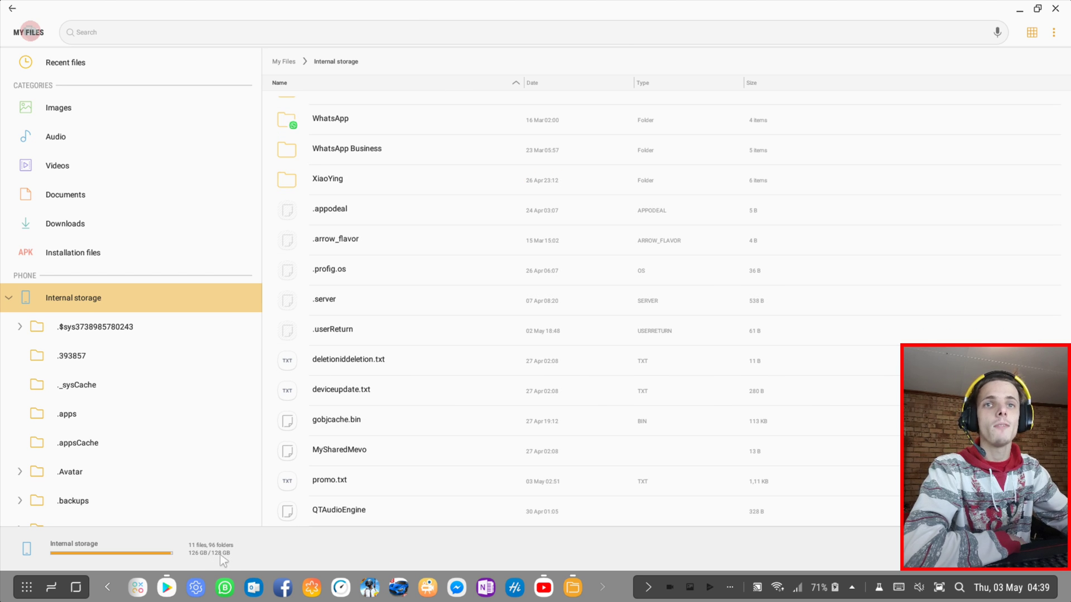
pyautogui.click(9, 298)
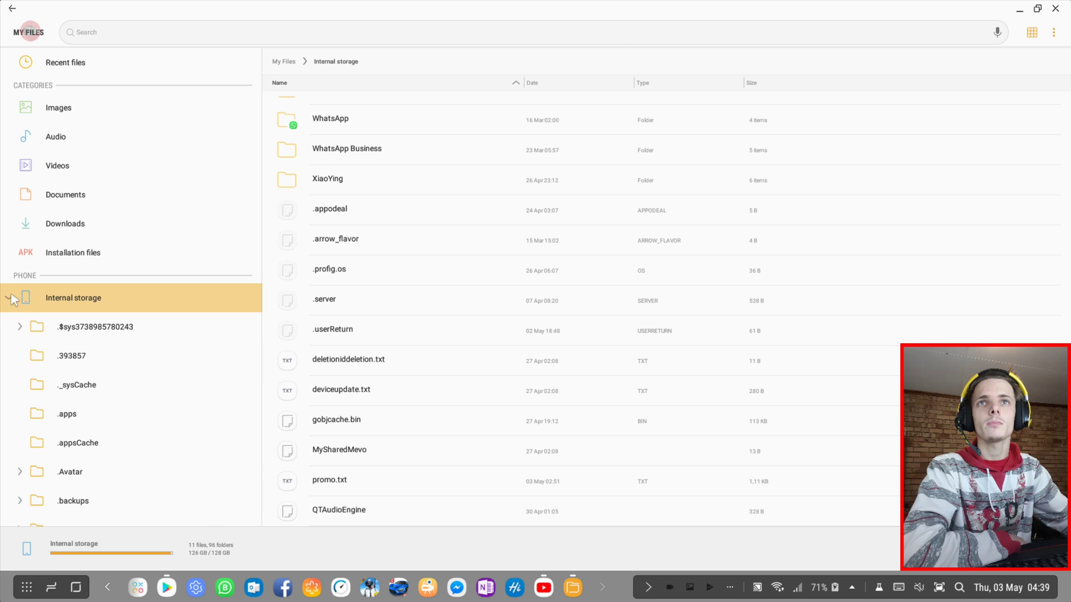
pyautogui.click(69, 327)
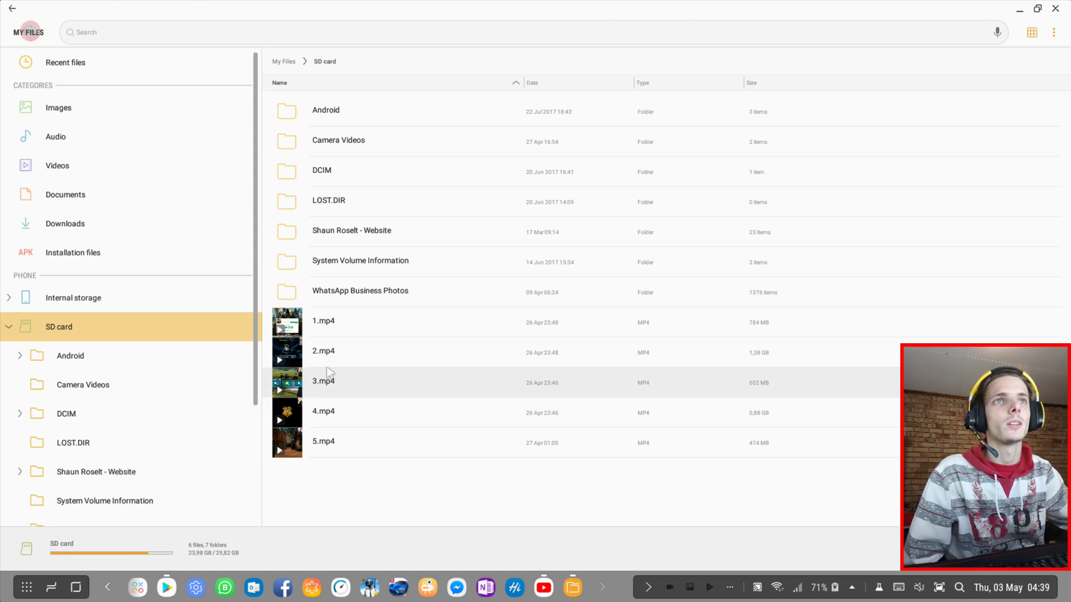
# Collapse SD card, view USB storage 1's folders, then open USB storage 2 before it disconnects
pyautogui.click(10, 325)
pyautogui.click(111, 356)
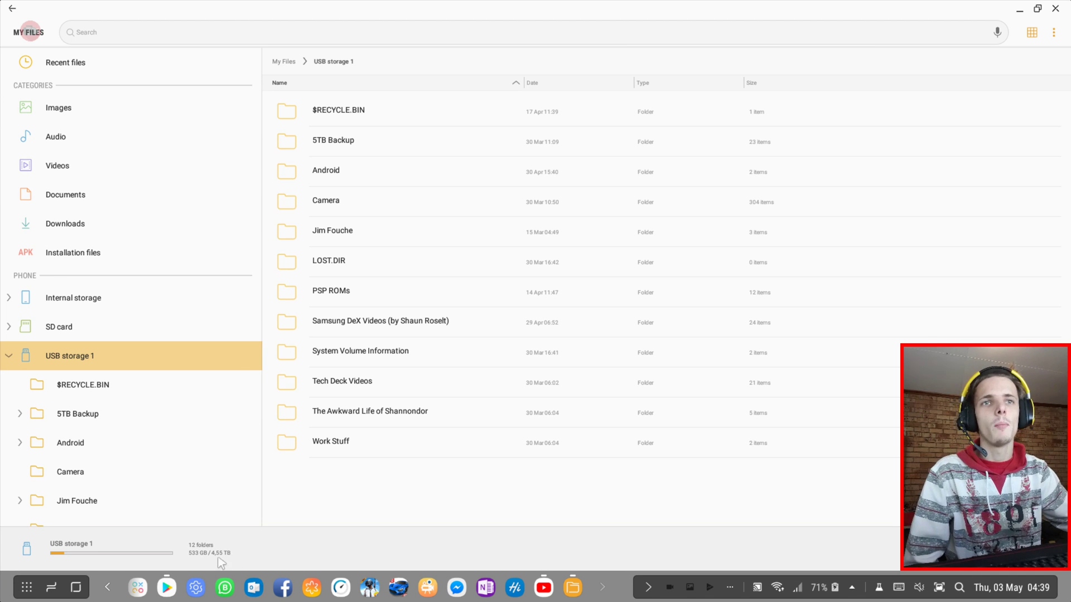
pyautogui.click(8, 356)
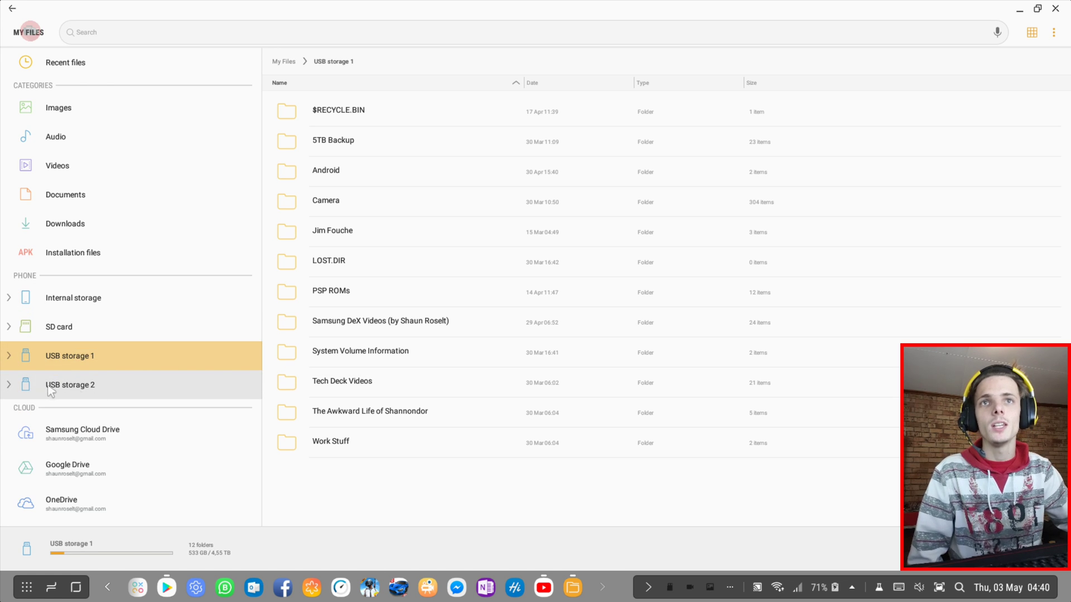
pyautogui.click(126, 374)
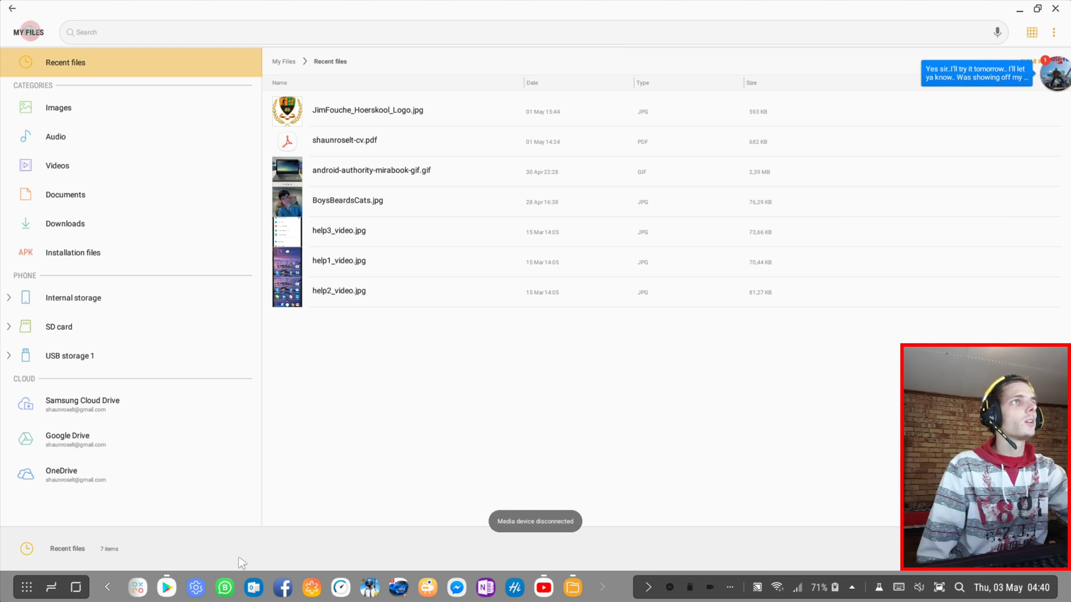
# Dismiss the Messenger bubble and browse Samsung Cloud Drive, Google Drive and OneDrive contents
pyautogui.moveTo(1054, 74); pyautogui.dragTo(538, 560)
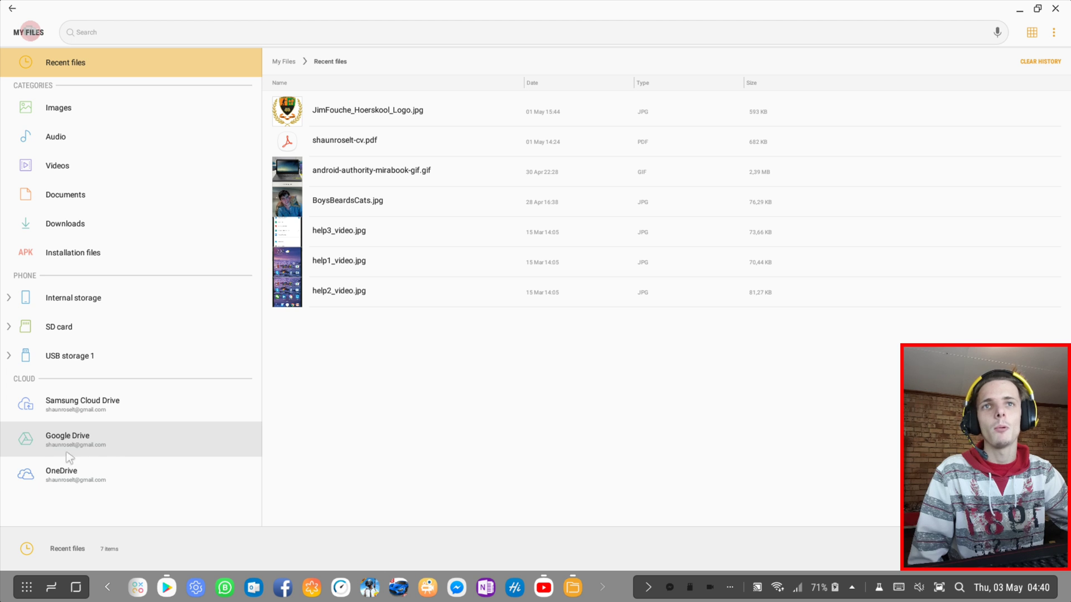
pyautogui.click(115, 404)
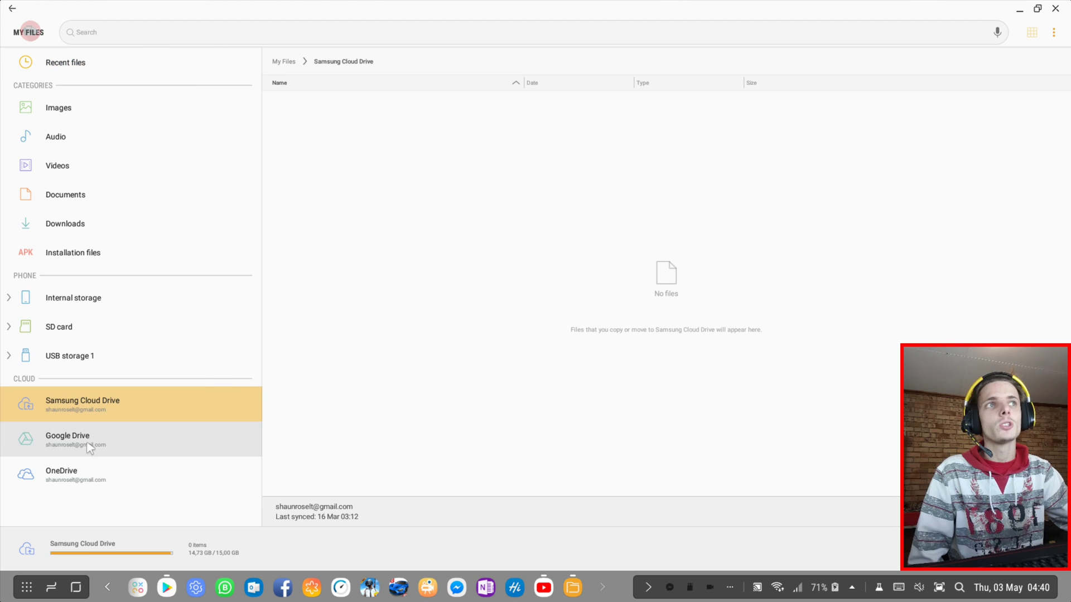
pyautogui.click(89, 446)
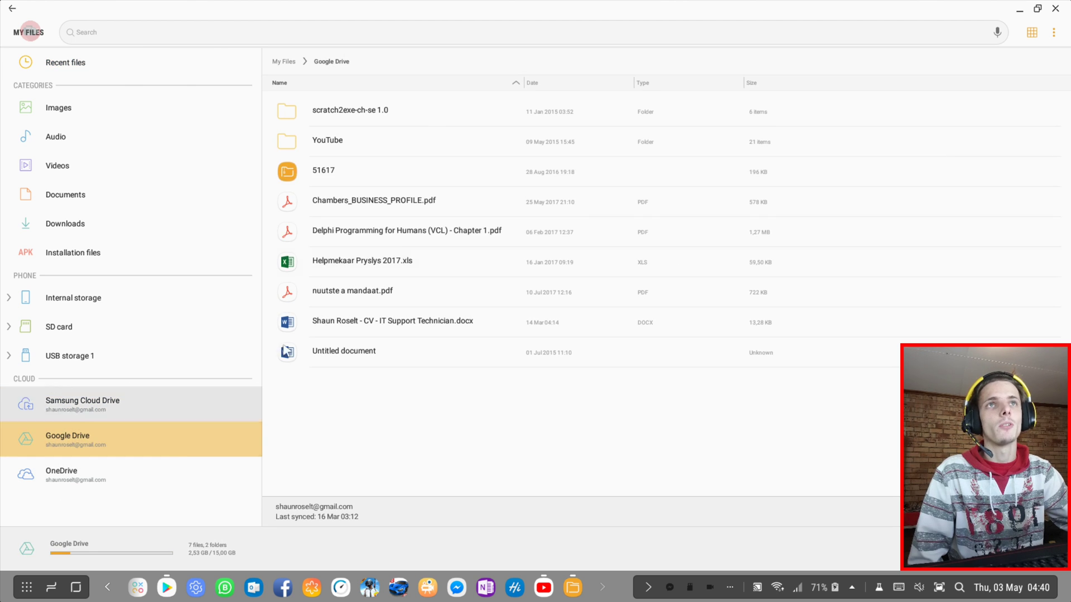
pyautogui.click(101, 481)
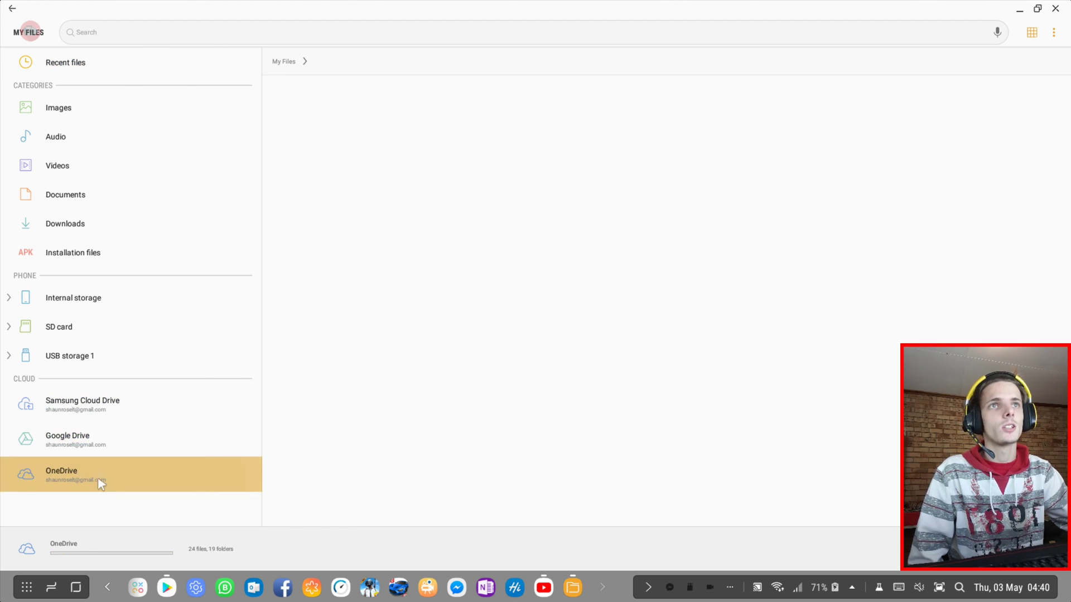
pyautogui.click(115, 450)
pyautogui.click(1054, 32)
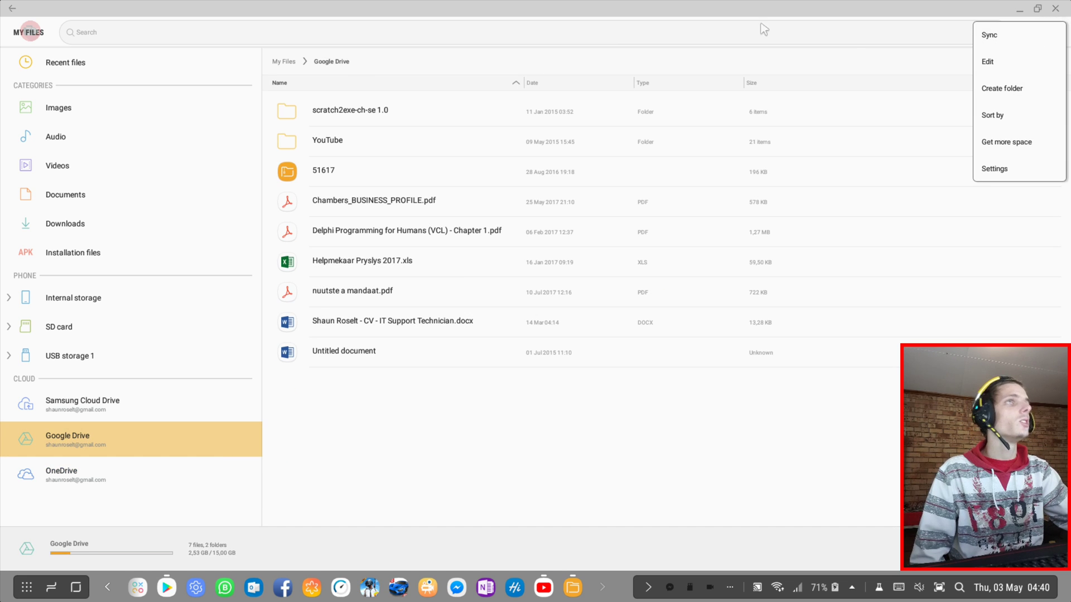
pyautogui.click(127, 27)
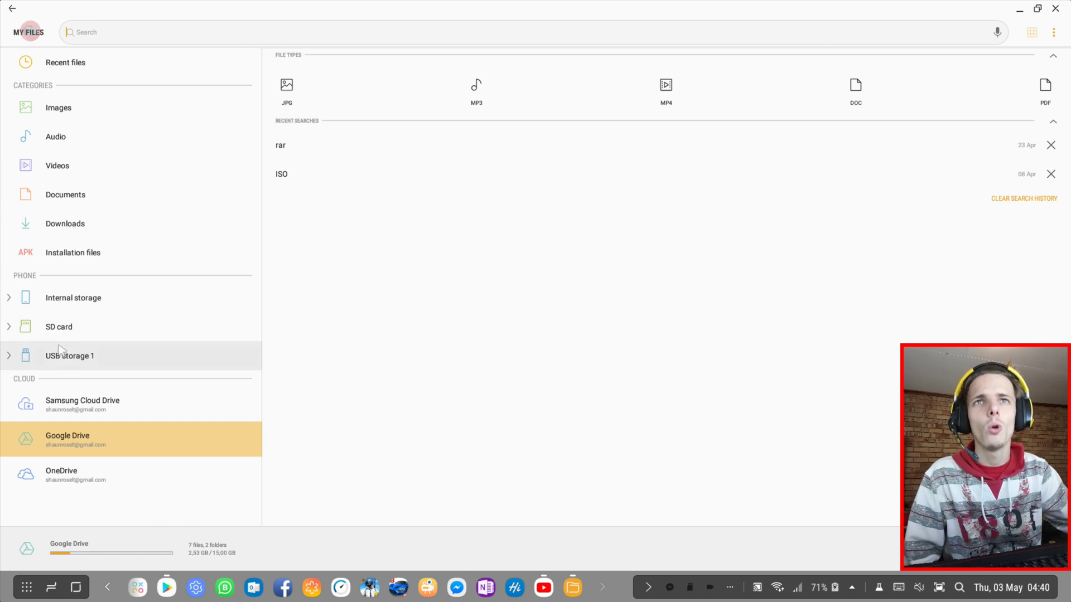
# Open USB storage 1, then relaunch My Files from its Play Store listing
pyautogui.click(83, 356)
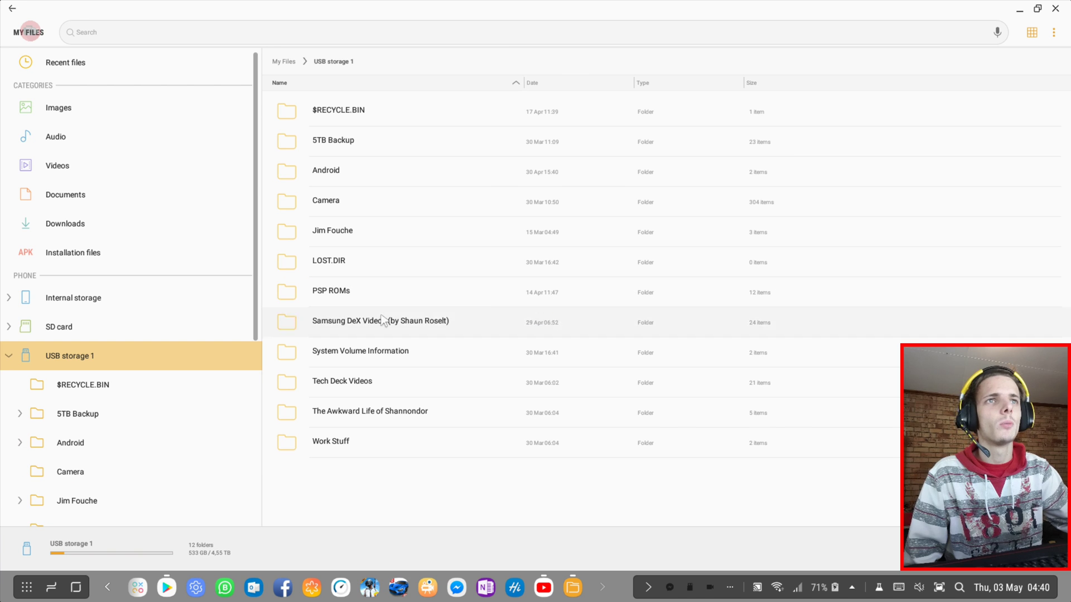
pyautogui.press('Return')
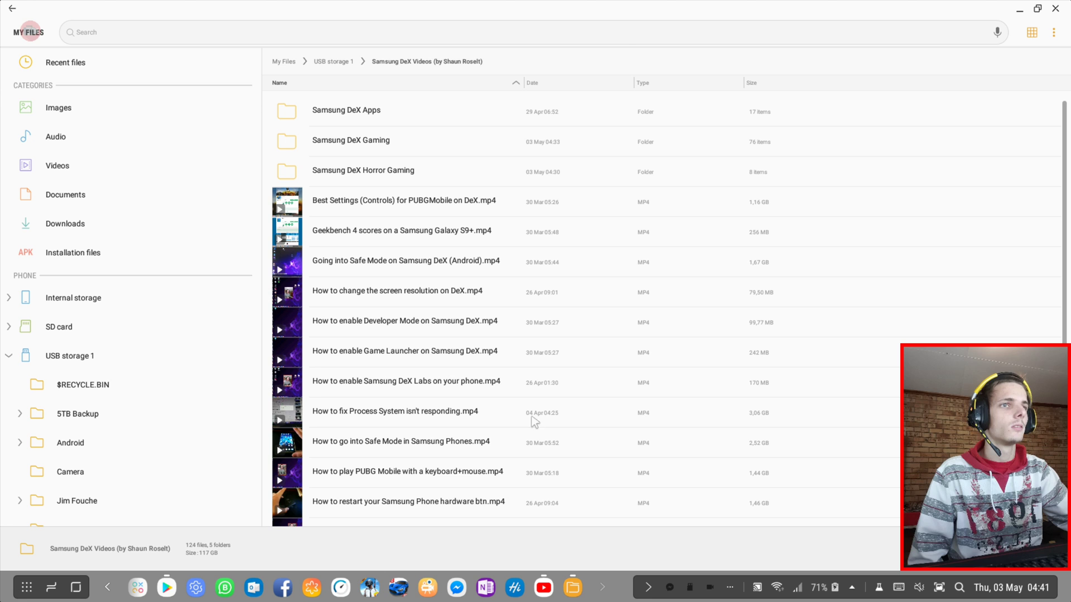
pyautogui.rightClick(575, 588)
pyautogui.click(581, 560)
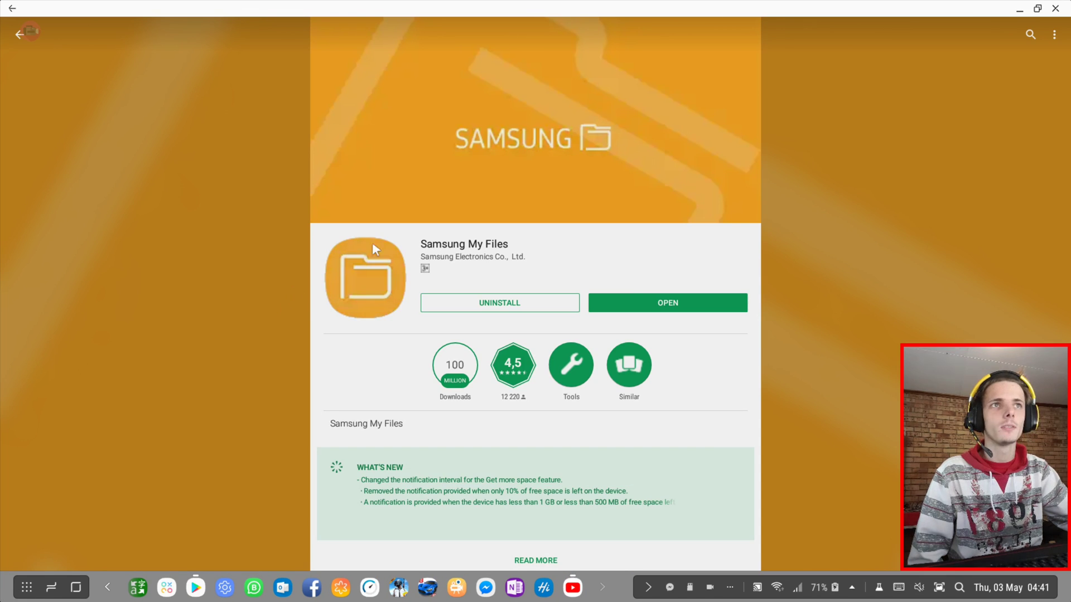
pyautogui.click(661, 303)
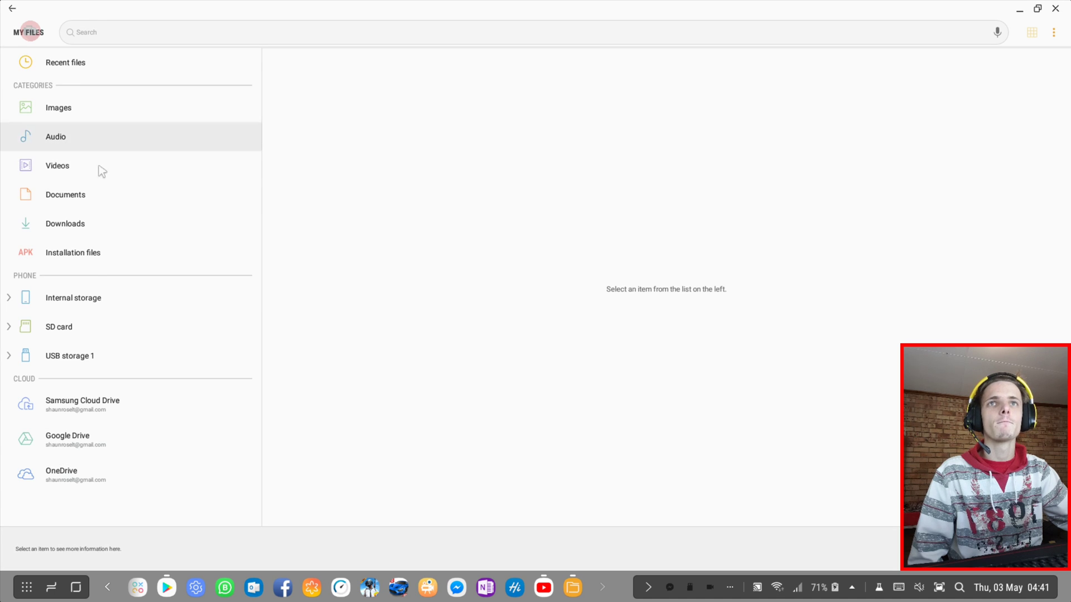
# Peek into Internal storage's .393857 folder, collapse Internal storage, and select USB storage 1
pyautogui.click(107, 301)
pyautogui.click(98, 356)
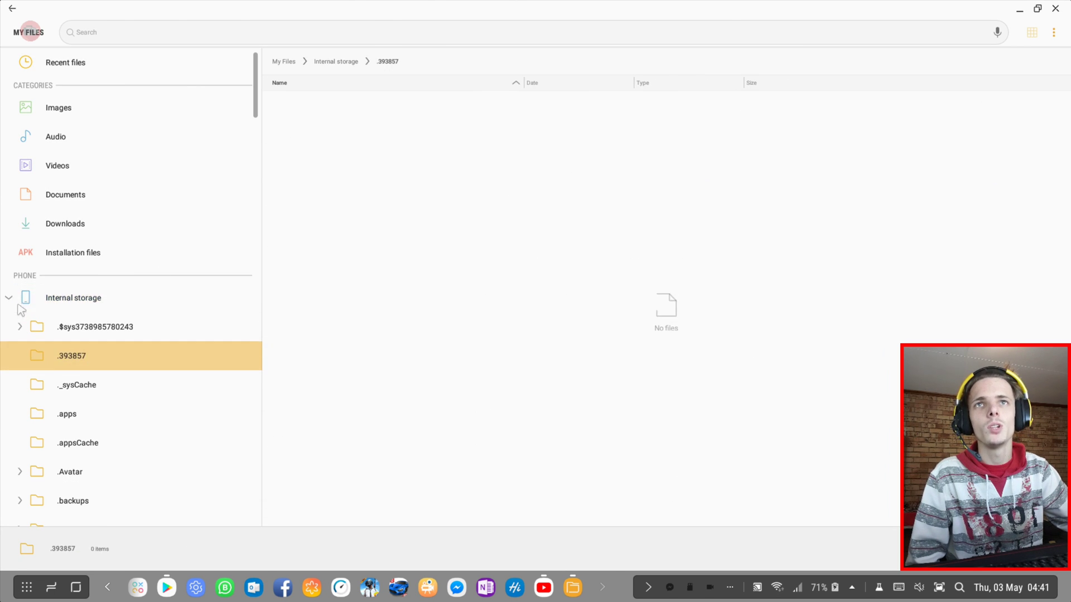
pyautogui.click(72, 298)
pyautogui.click(75, 300)
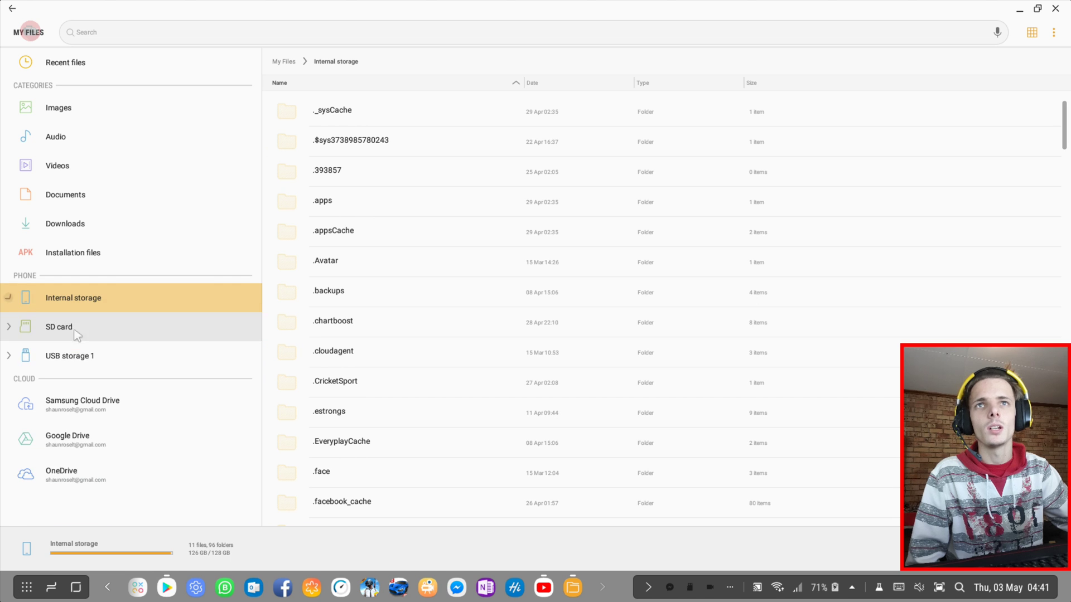
pyautogui.click(92, 359)
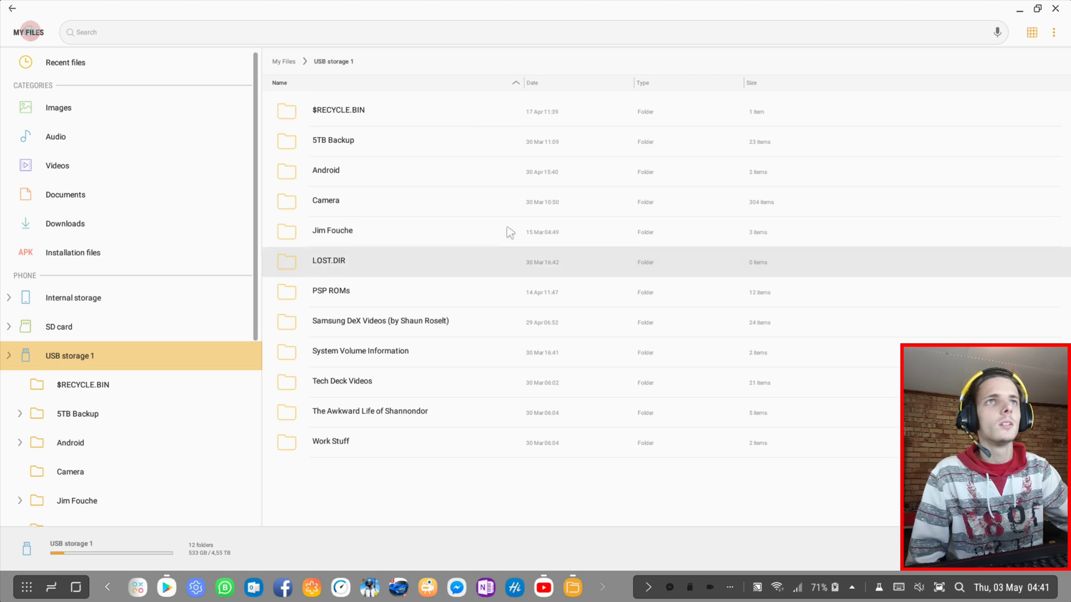
# Open the Samsung DeX Videos folder and toggle grid view, ending in the detailed list view
pyautogui.doubleClick(417, 322)
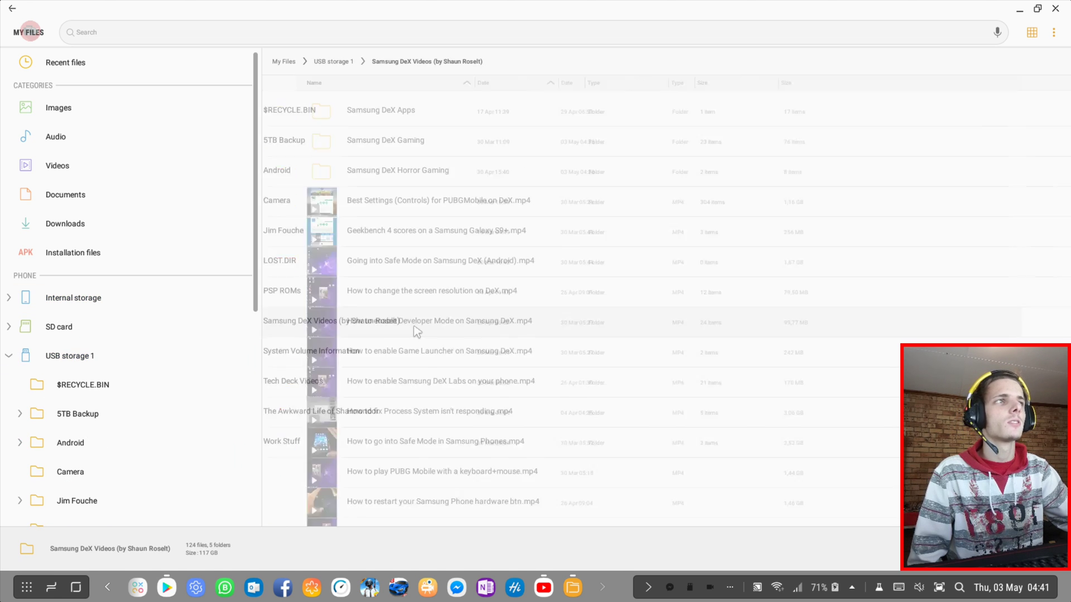
pyautogui.click(1033, 33)
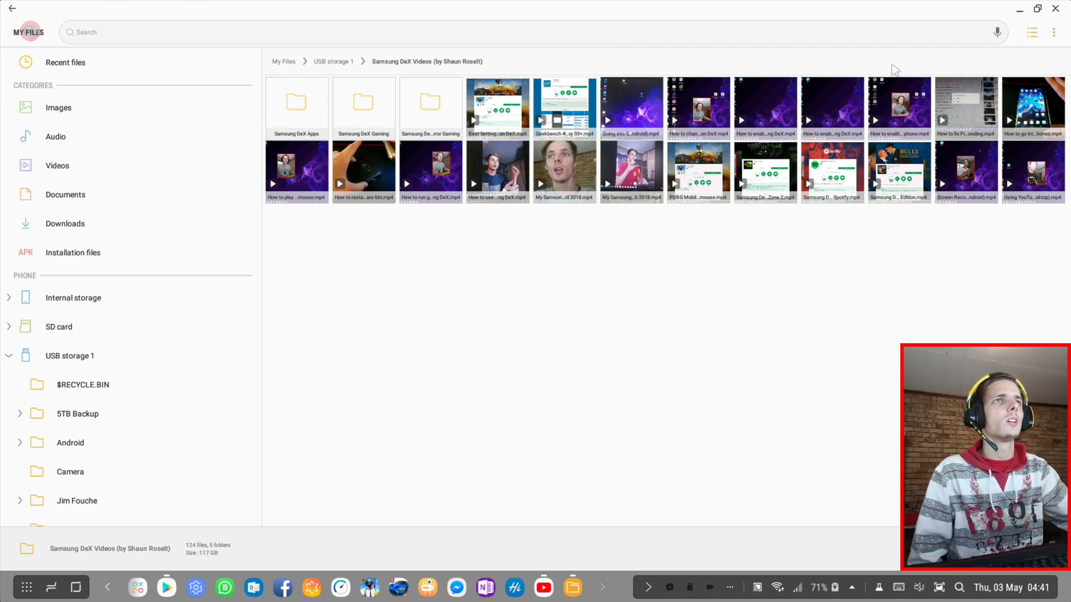
pyautogui.click(1030, 34)
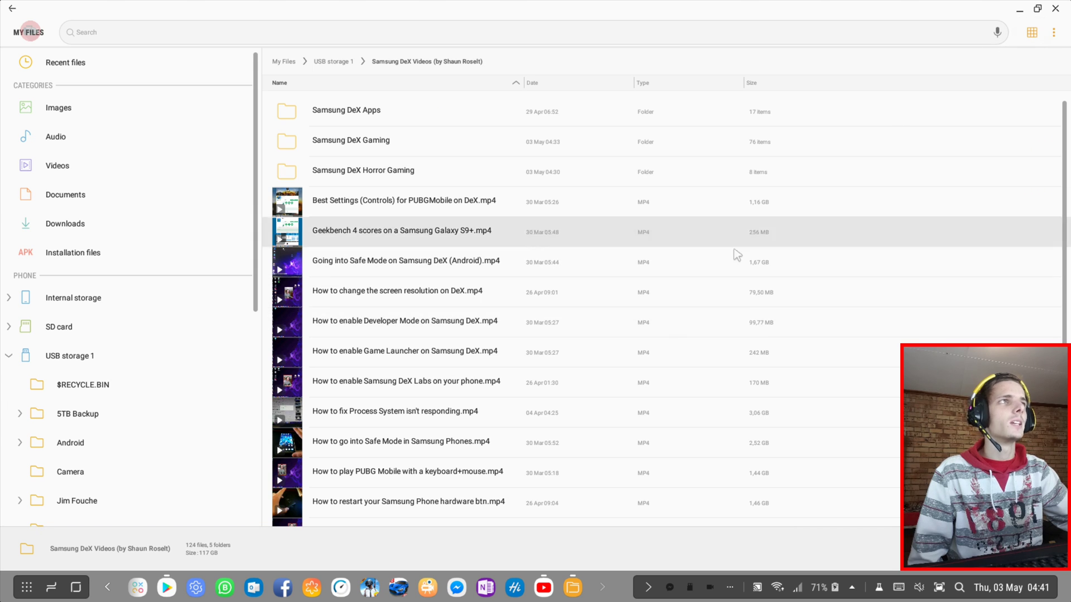
pyautogui.scroll(-5, 569, 315)
pyautogui.scroll(5, 789, 208)
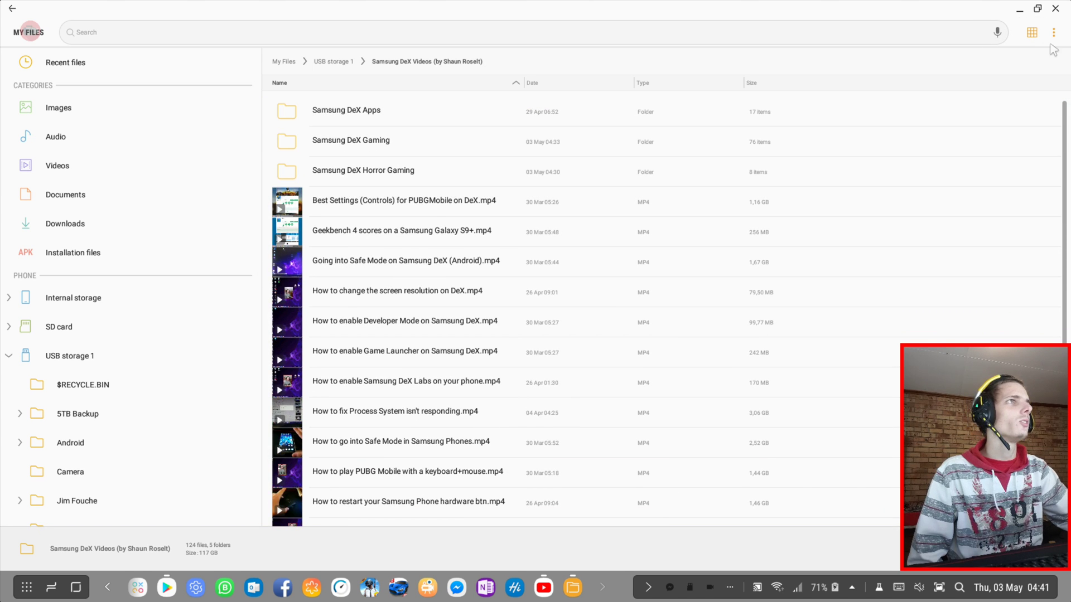
# In My Files settings, check Large file size options and switch off hidden files
pyautogui.click(1053, 35)
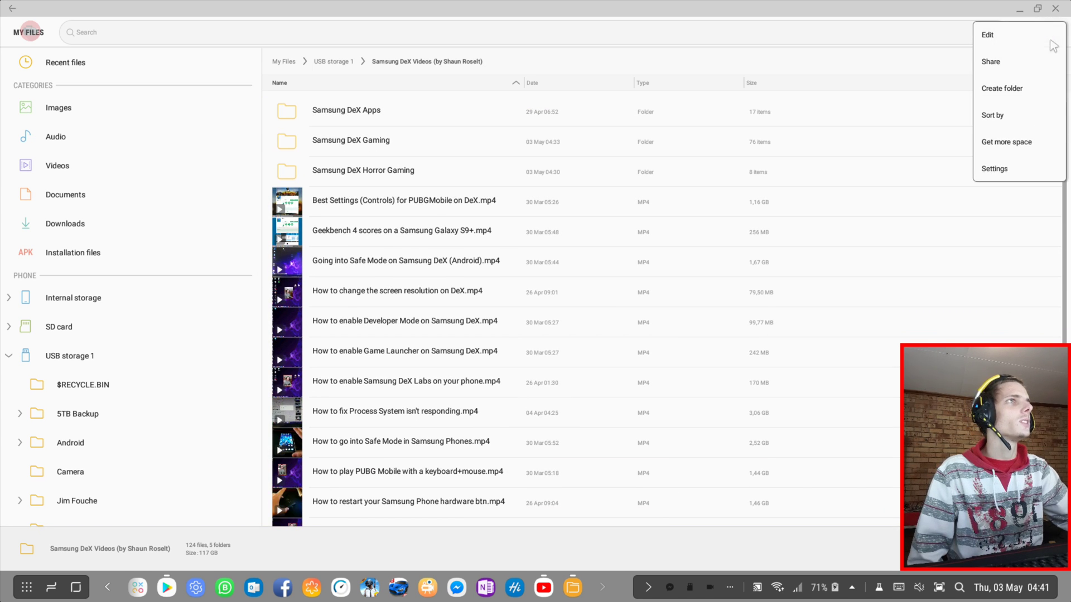
pyautogui.click(1025, 167)
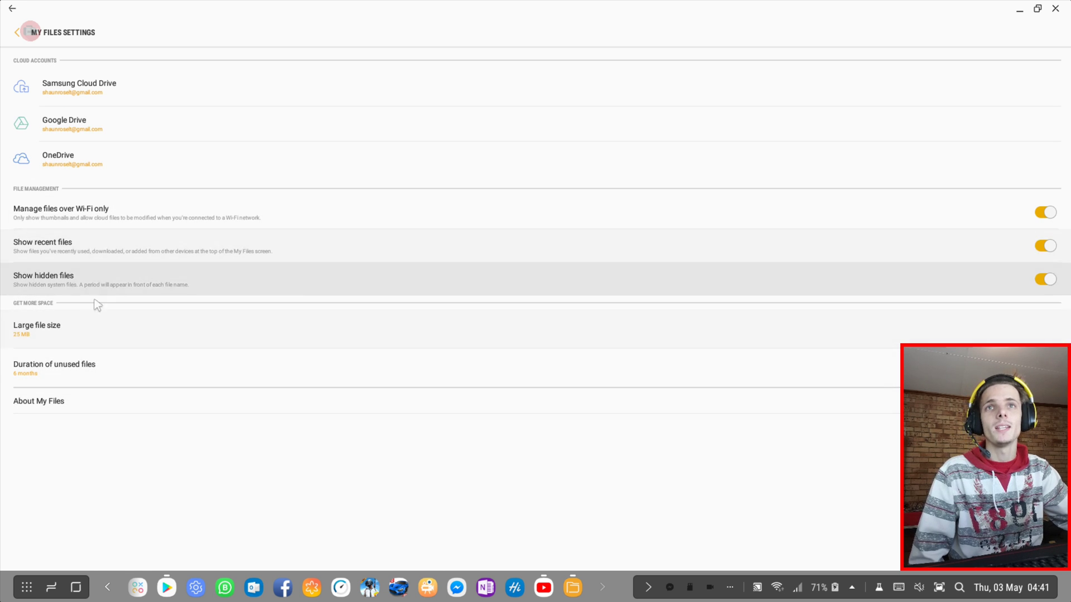
pyautogui.click(76, 331)
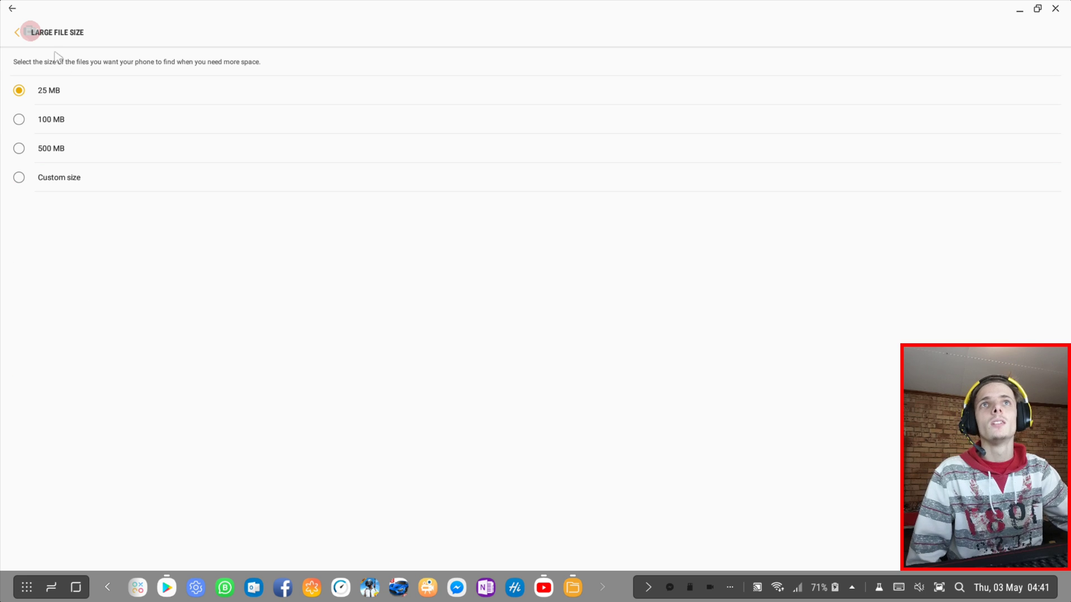
pyautogui.click(16, 34)
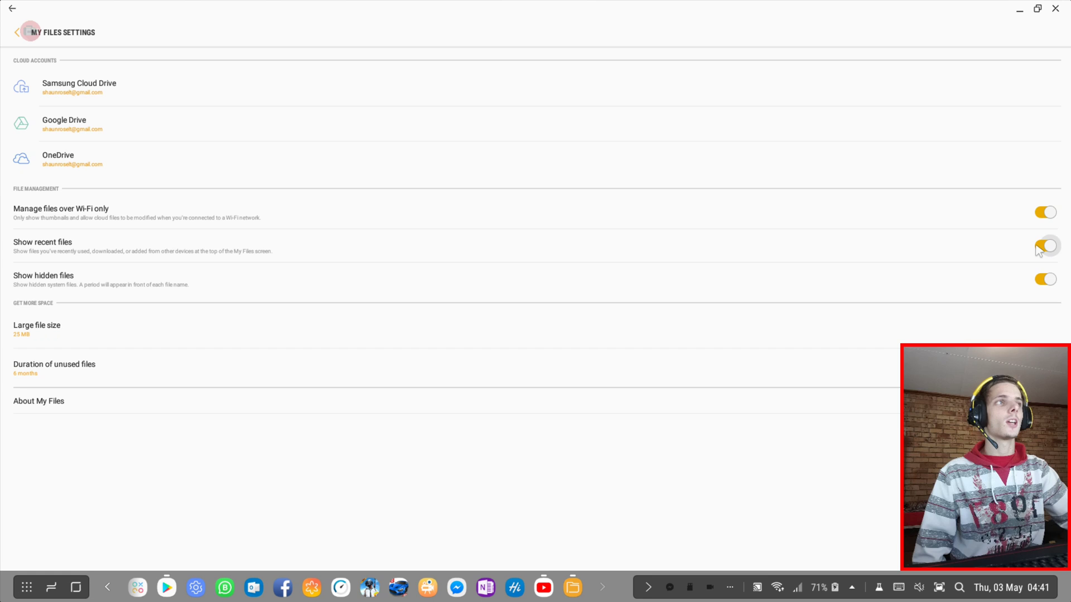
pyautogui.click(1042, 267)
pyautogui.click(17, 32)
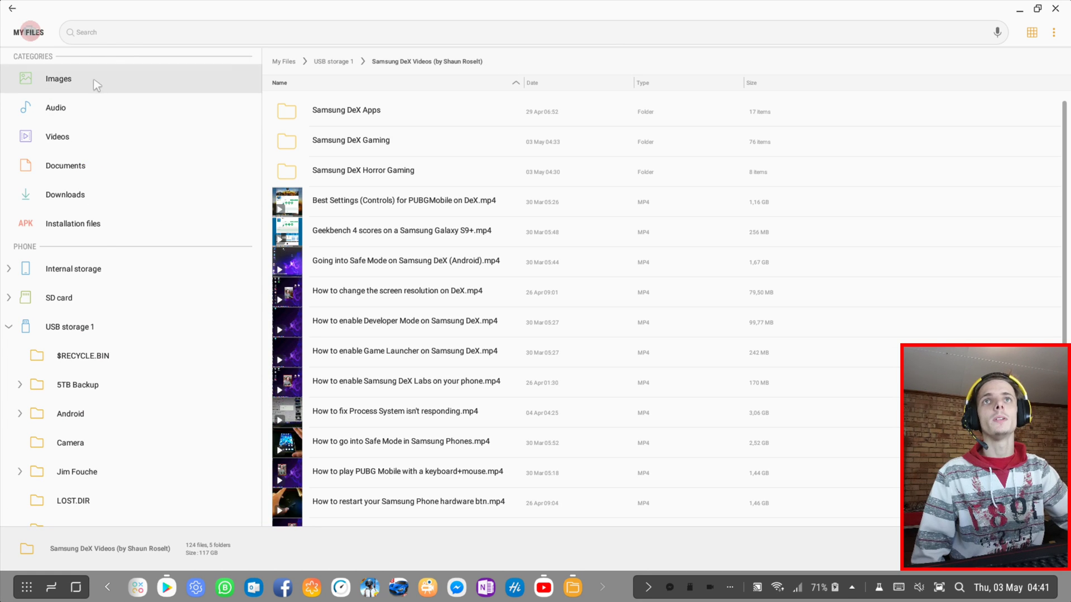
# Browse Internal storage without hidden files, then restore recent and hidden files in settings
pyautogui.click(112, 273)
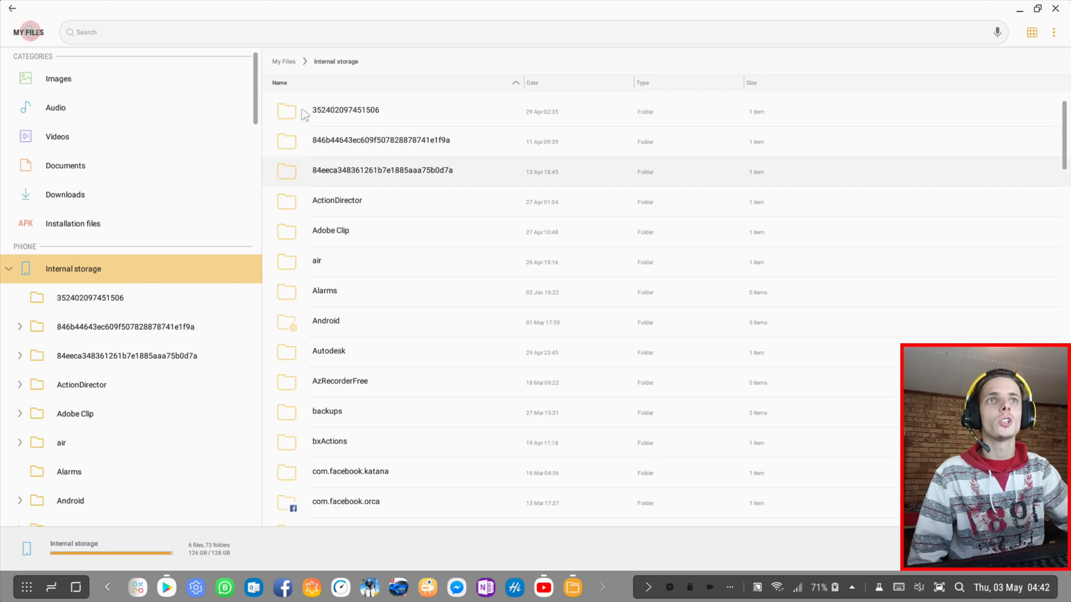
pyautogui.scroll(-10, 364, 227)
pyautogui.scroll(10, 364, 227)
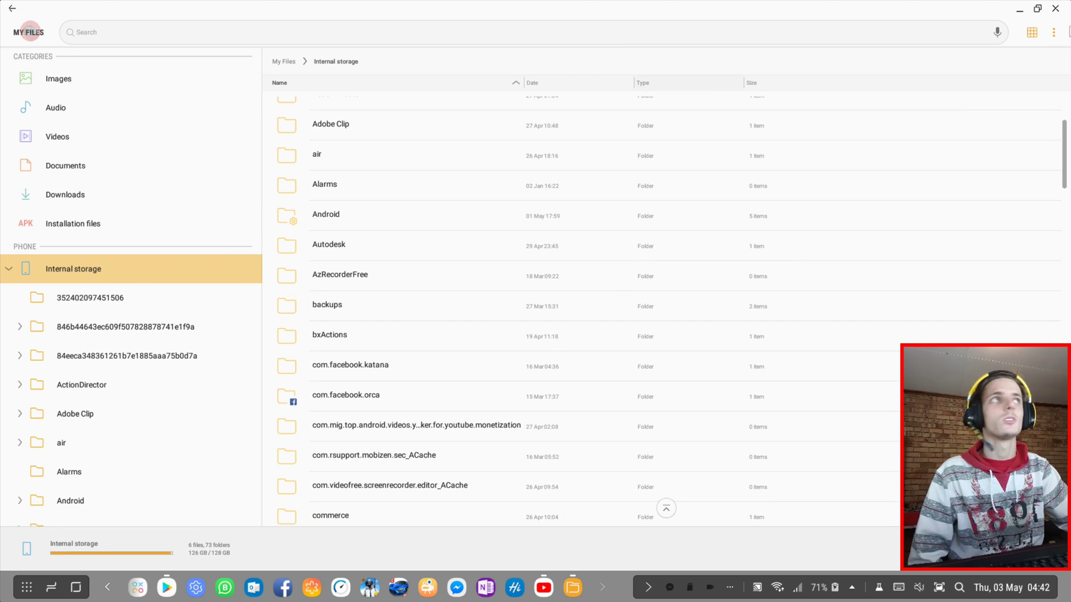
pyautogui.click(1054, 32)
pyautogui.click(994, 169)
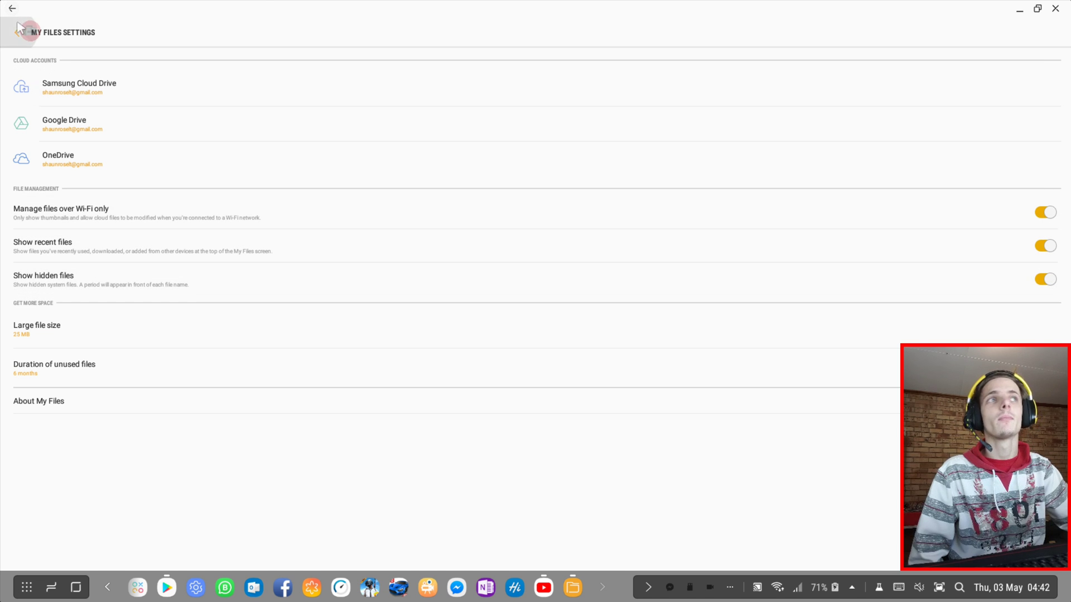
pyautogui.click(20, 29)
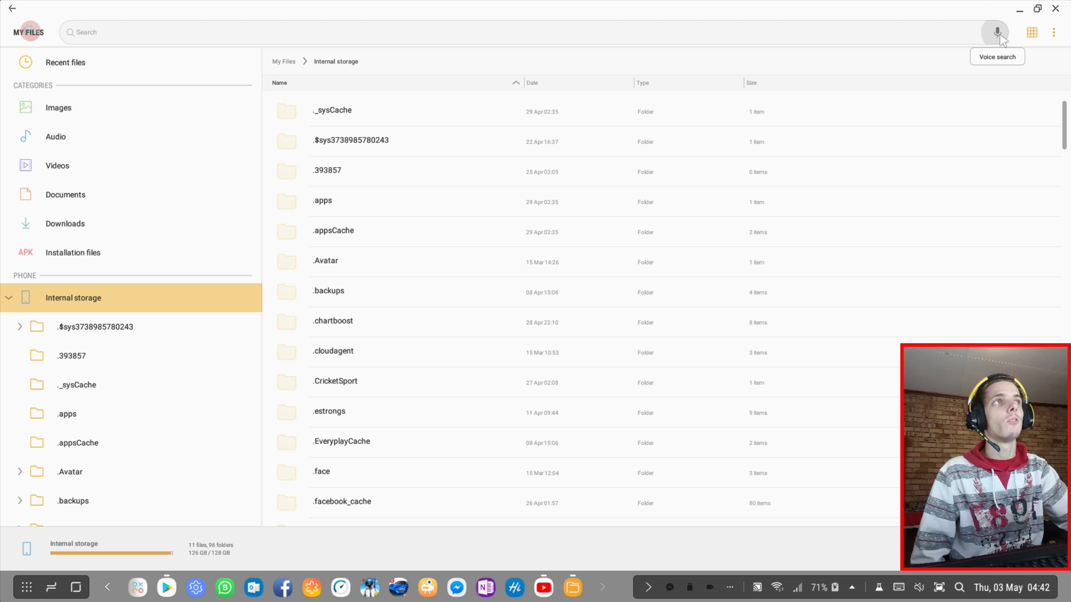
# Attempt a voice search, dismiss the 'Network not connected' error, and collapse the Internal storage tree
pyautogui.click(998, 34)
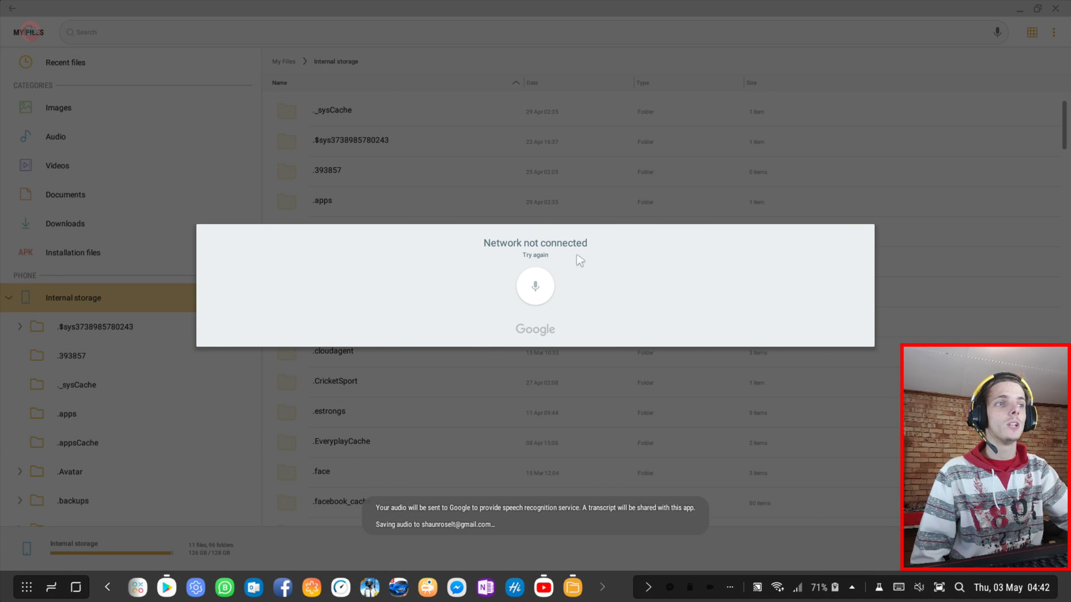
pyautogui.click(710, 151)
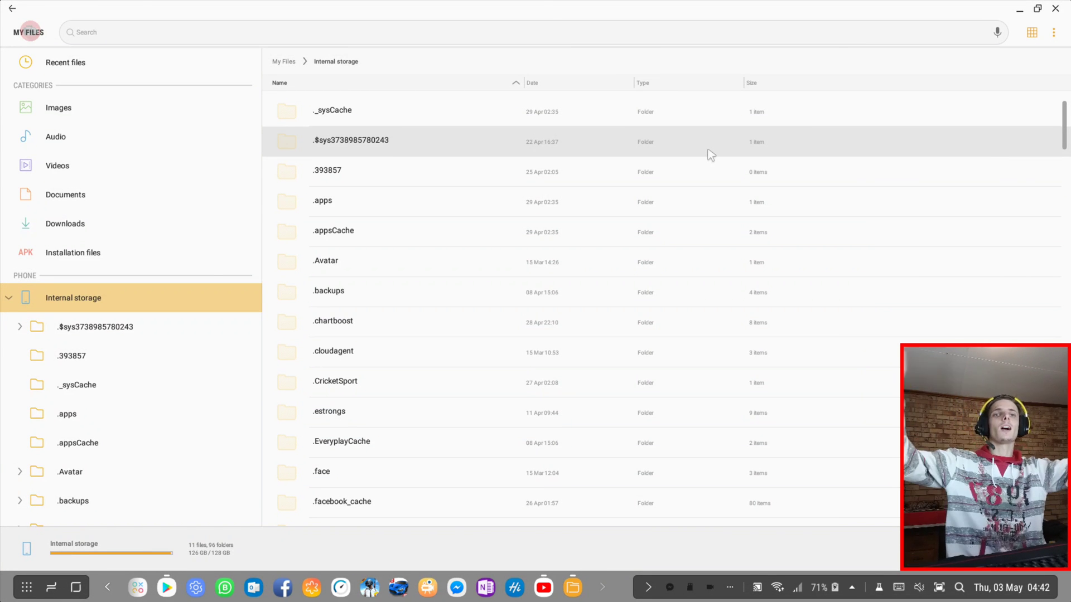
pyautogui.click(15, 298)
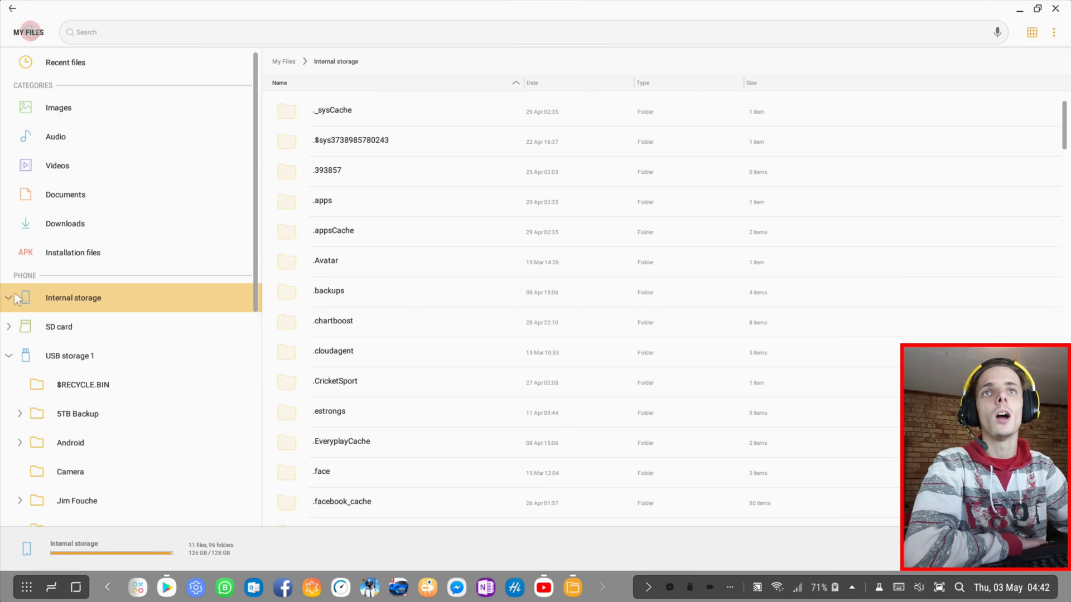
# Open Videos > Ez ScreenCorder and cancel deleting record-20180503-043651.mp4, keeping the recording
pyautogui.click(95, 167)
pyautogui.click(369, 115)
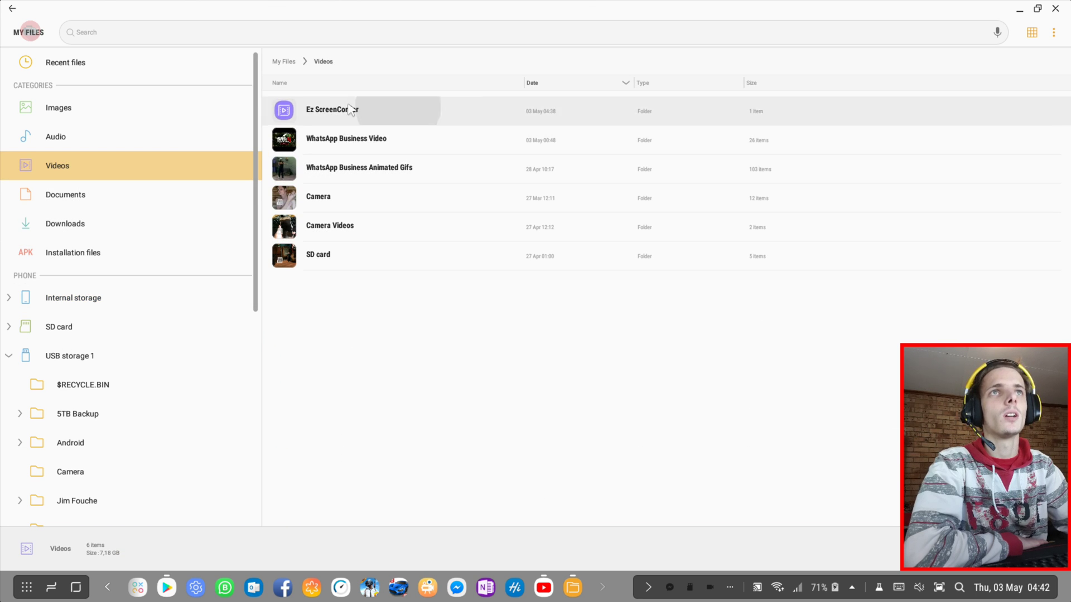
pyautogui.rightClick(448, 115)
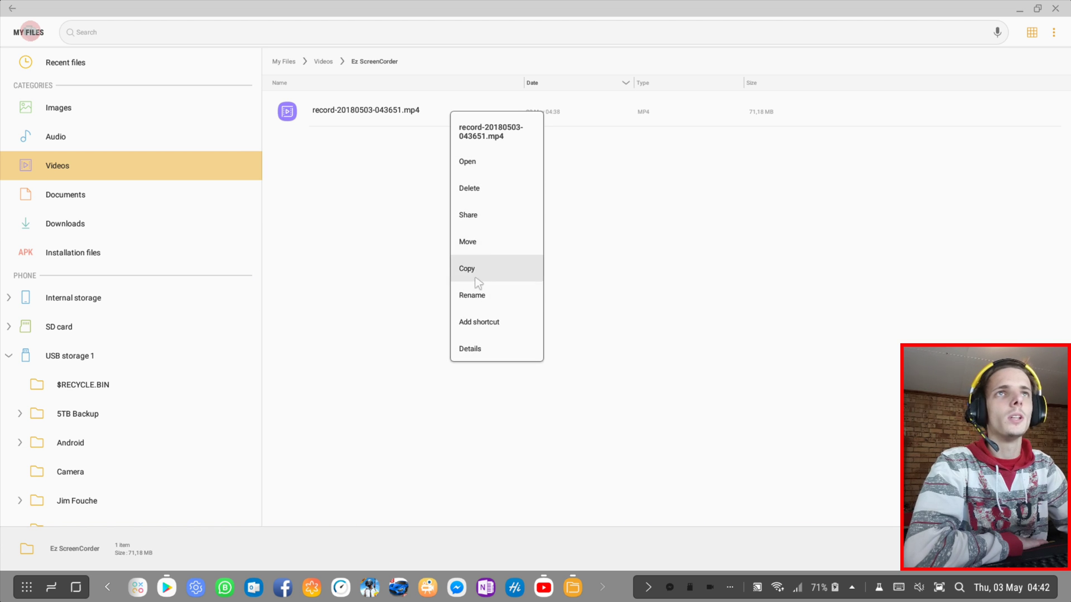
pyautogui.click(489, 188)
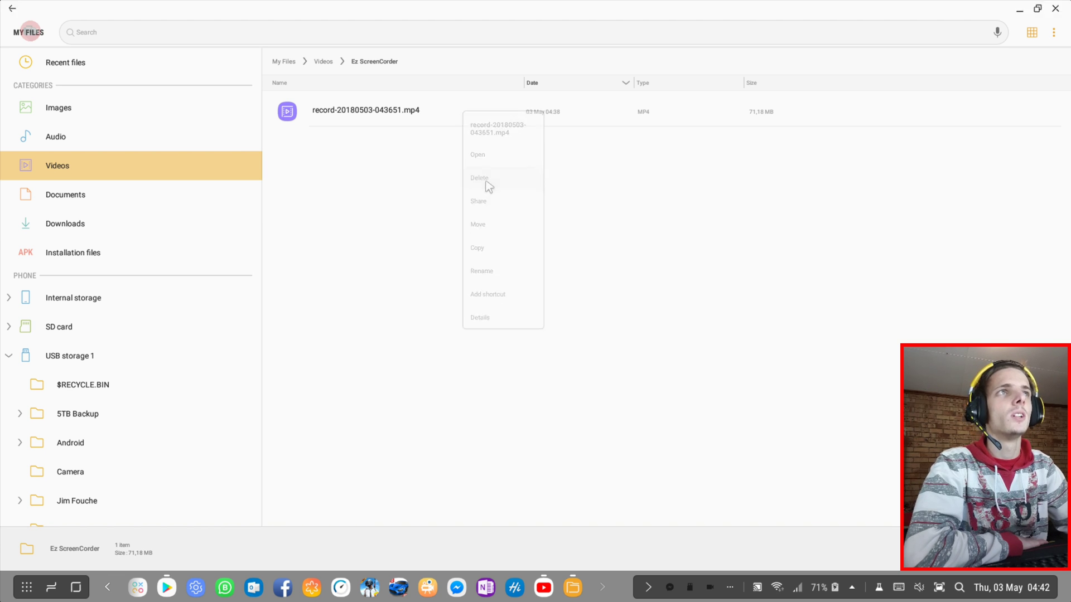
pyautogui.click(595, 299)
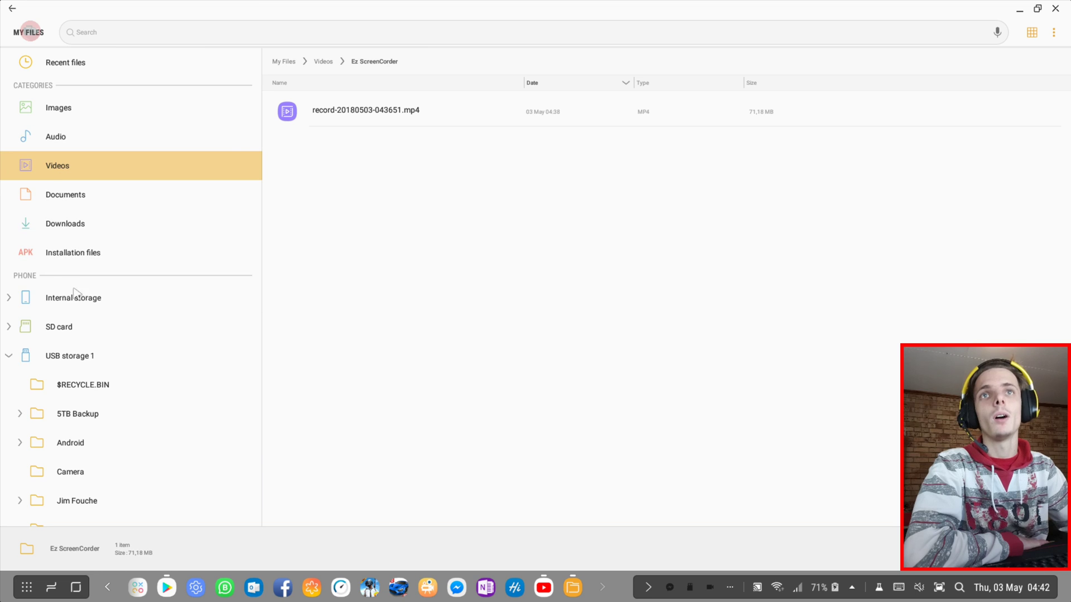
pyautogui.rightClick(405, 106)
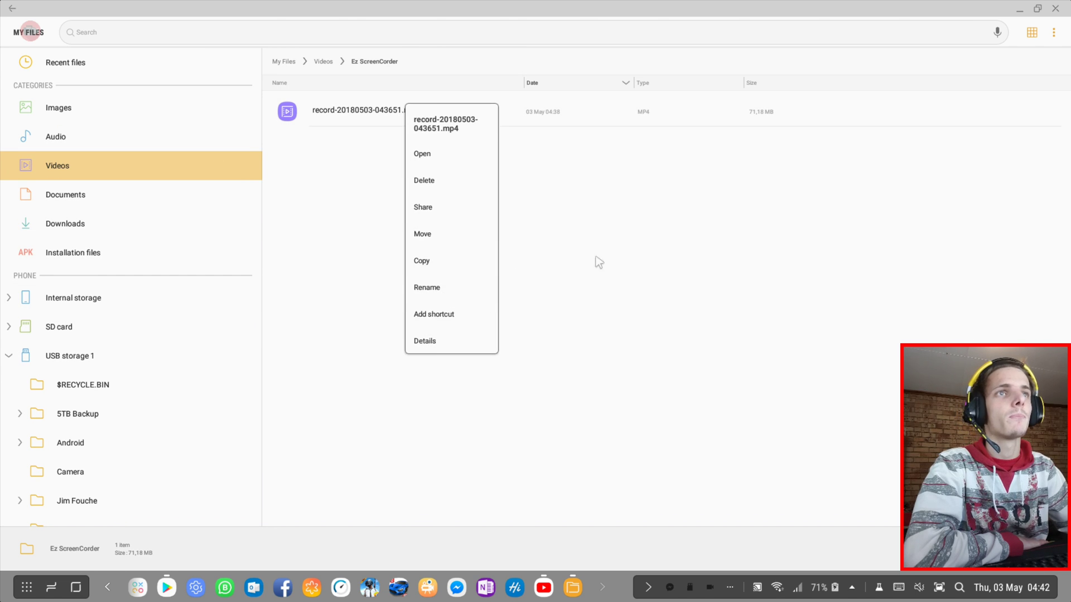
pyautogui.click(1035, 49)
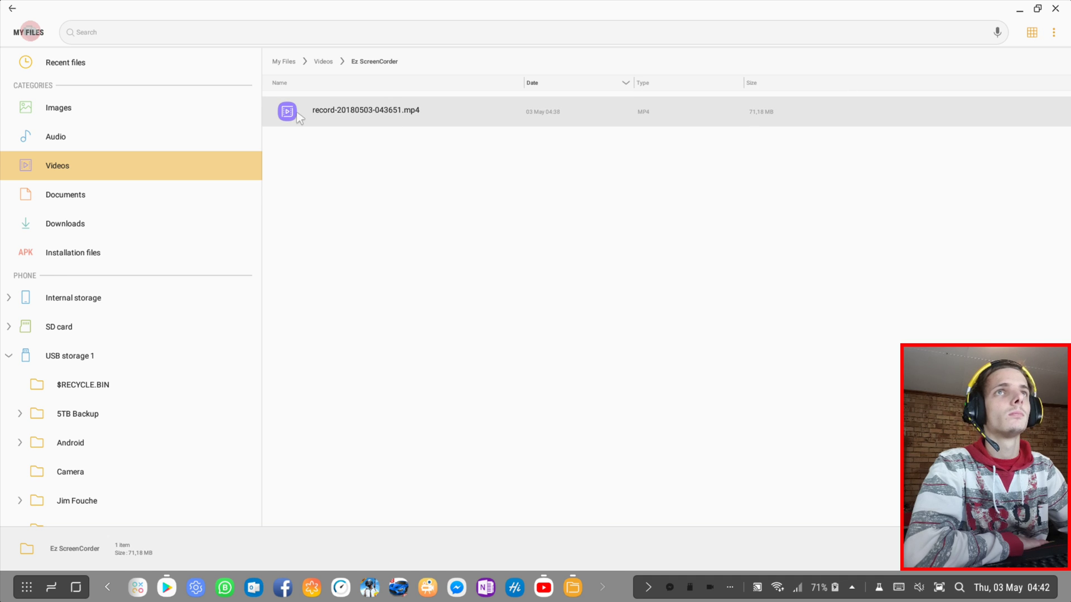
# Browse the Documents category and open the delphi-programming-helper folder
pyautogui.click(60, 196)
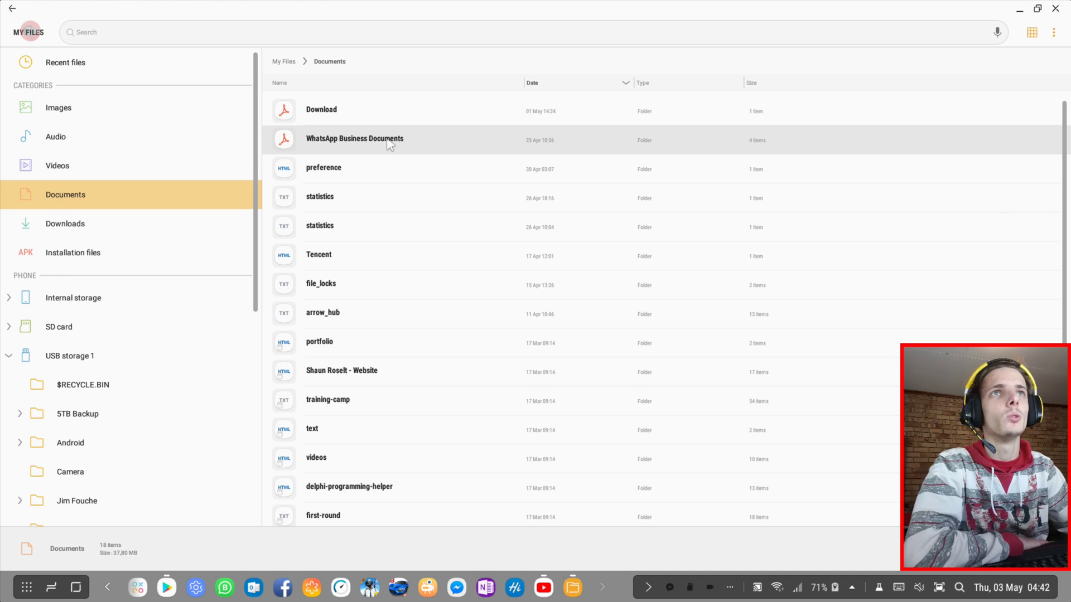
pyautogui.scroll(-3, 352, 167)
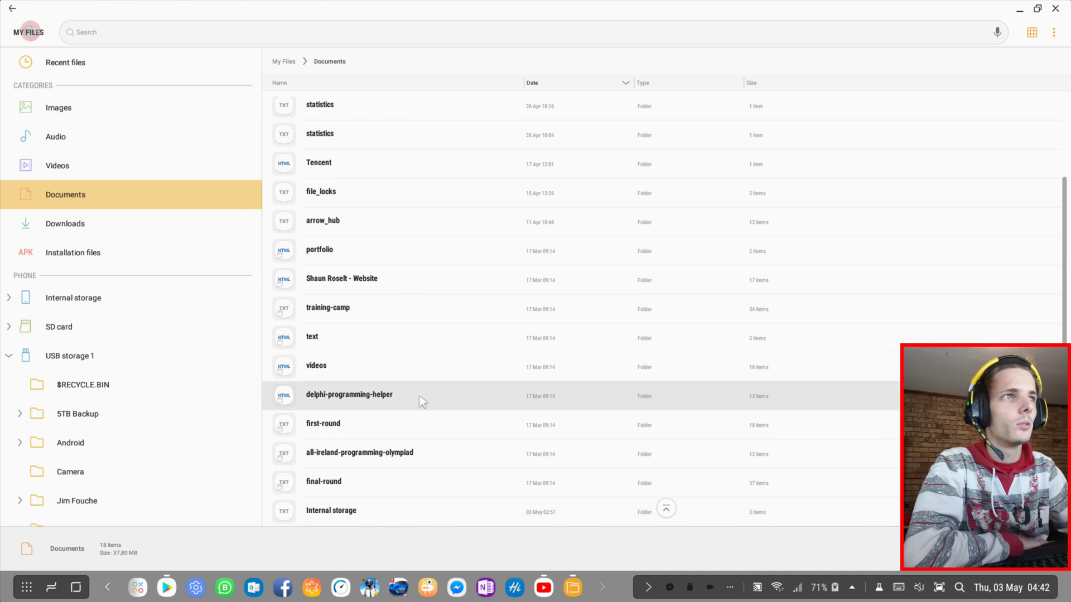
pyautogui.doubleClick(422, 401)
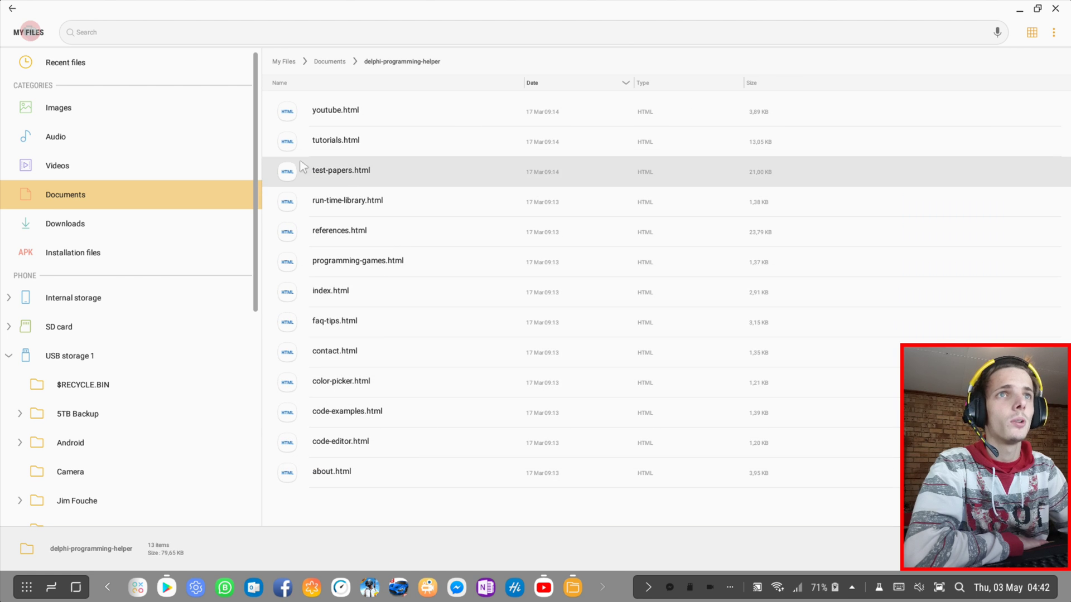
# In Downloads, view the details of BoysBeardsCats.jpg, then close them
pyautogui.click(66, 223)
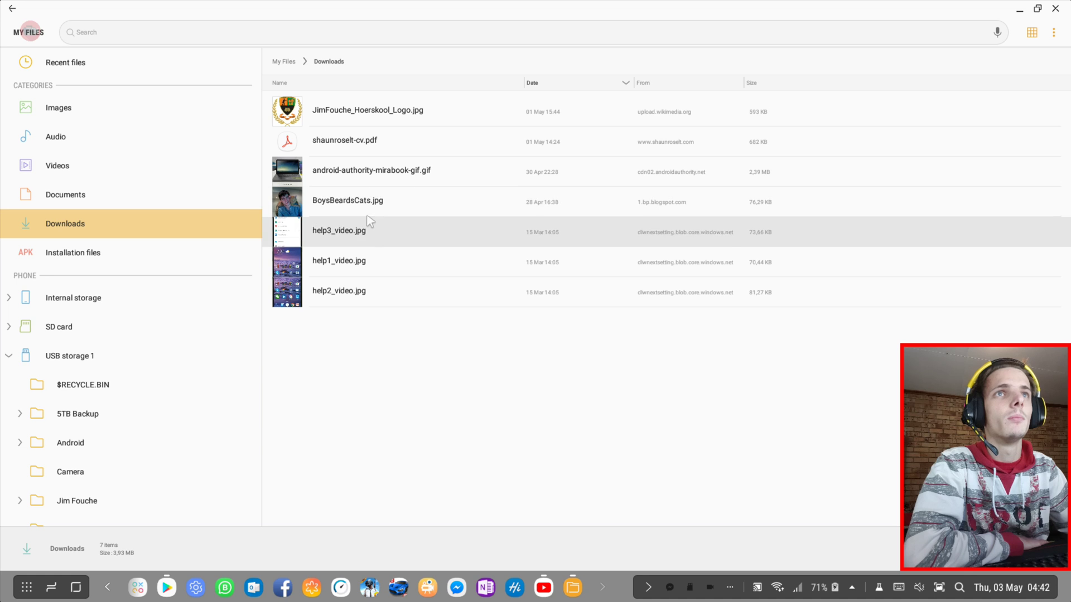
pyautogui.rightClick(394, 206)
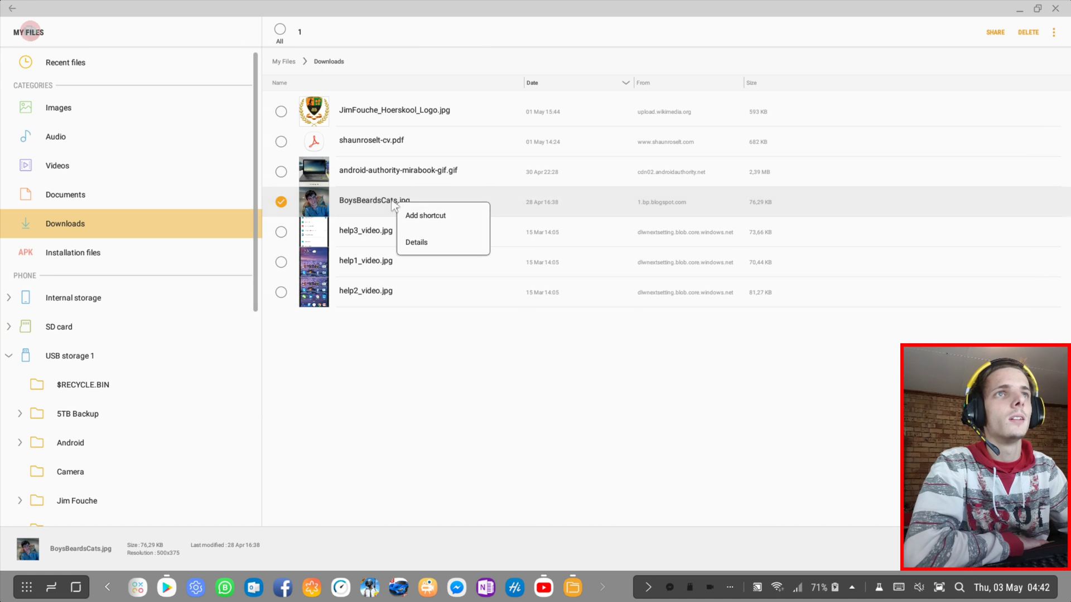
pyautogui.click(422, 241)
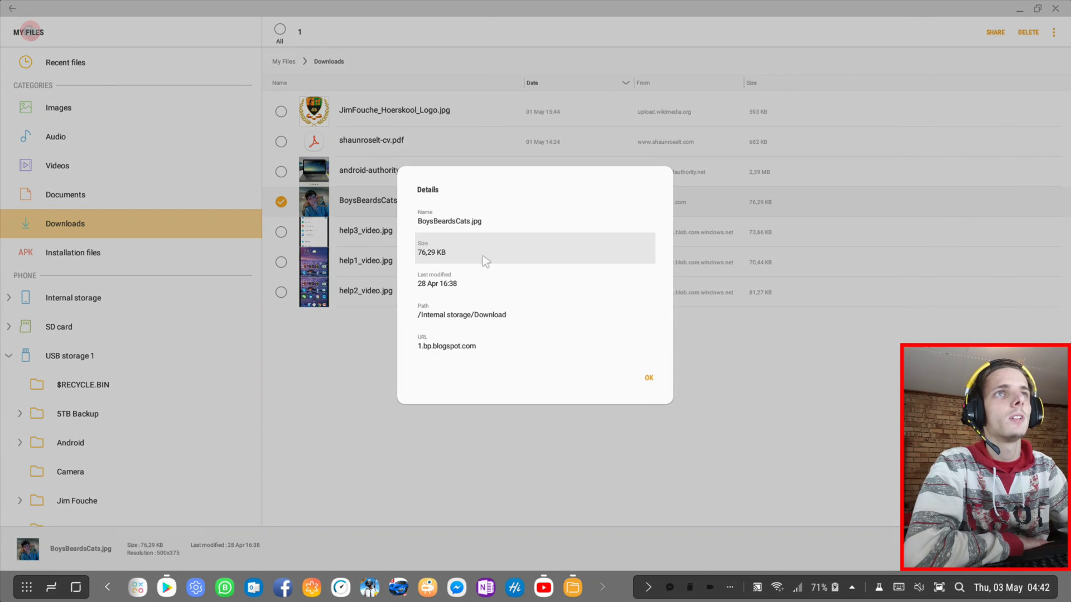
pyautogui.click(649, 377)
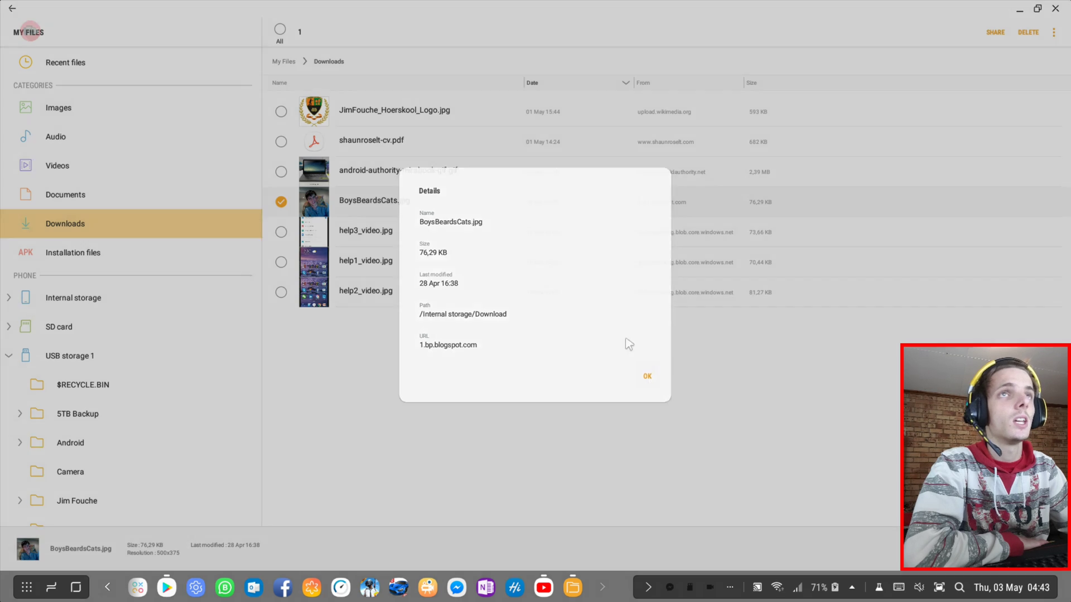
# Delete BoysBeardsCats.jpg, then bring up the Samsung My Files Play Store page from the taskbar
pyautogui.click(1056, 32)
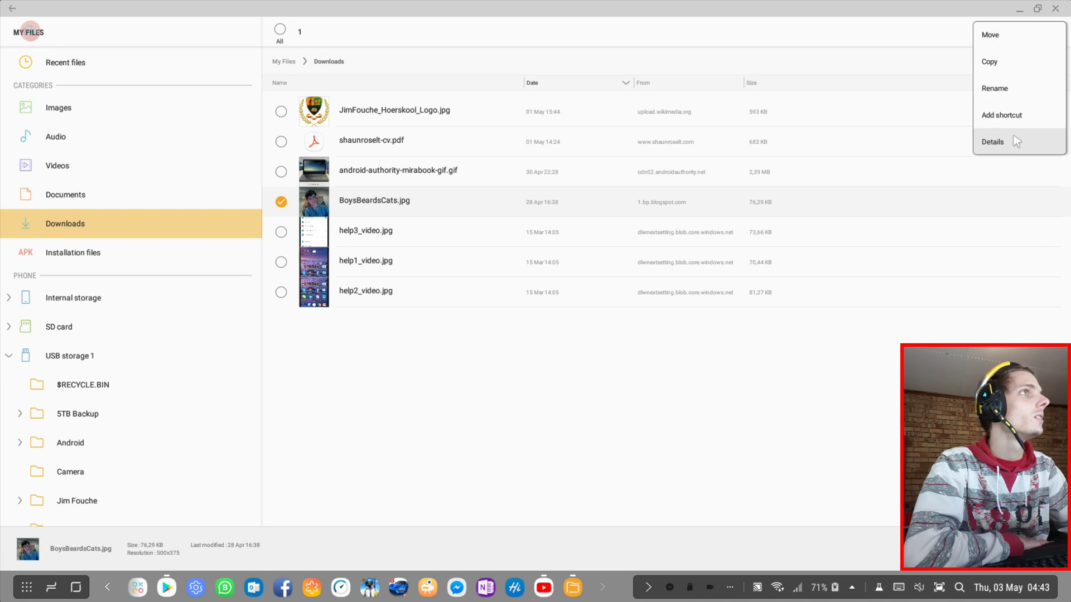
pyautogui.click(1016, 34)
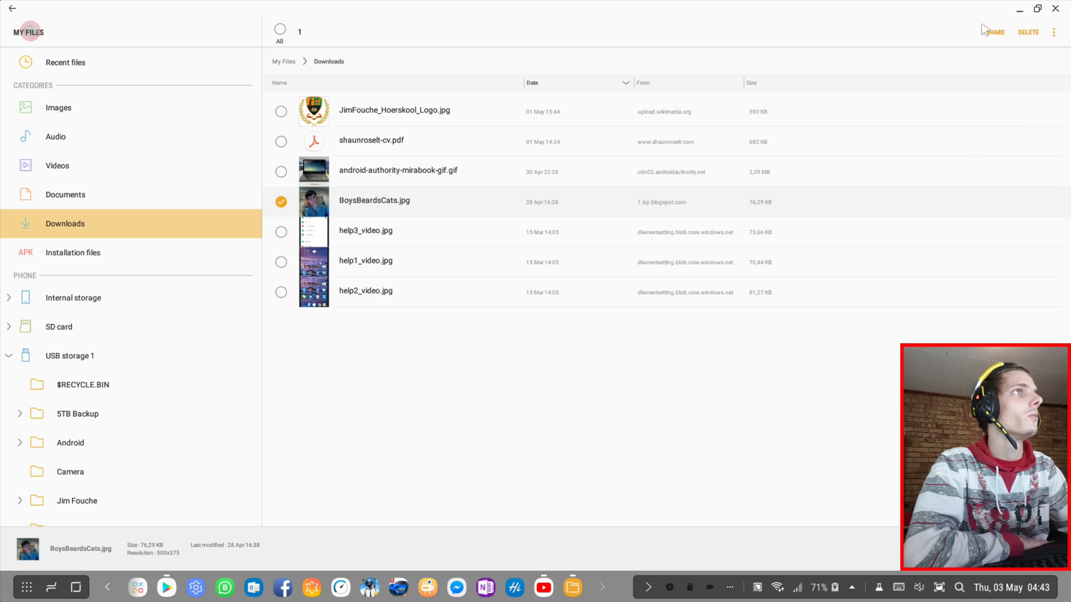
pyautogui.click(1025, 33)
pyautogui.click(641, 300)
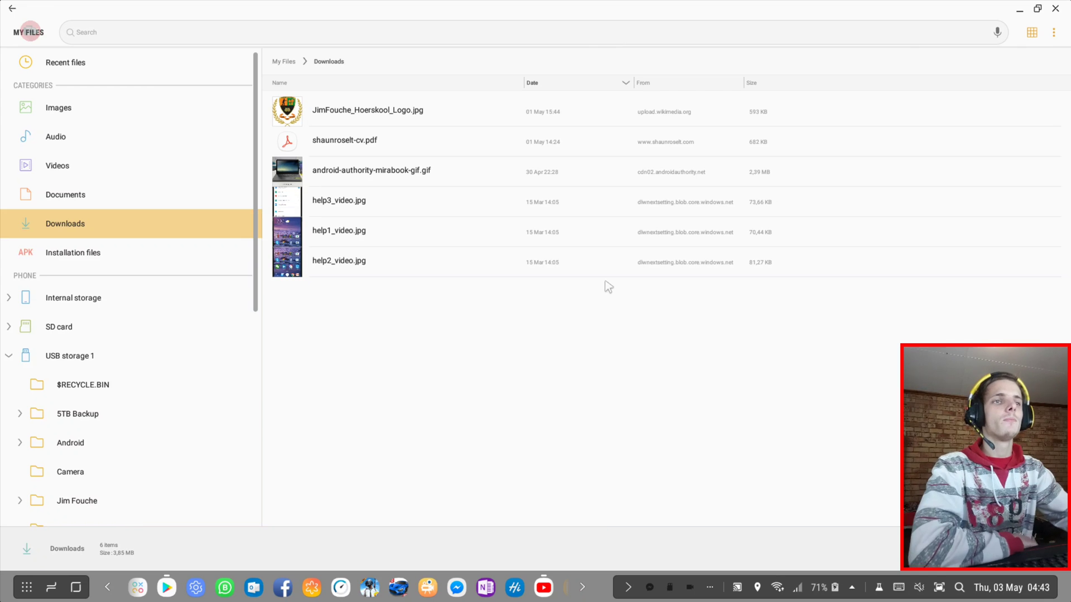
pyautogui.click(582, 588)
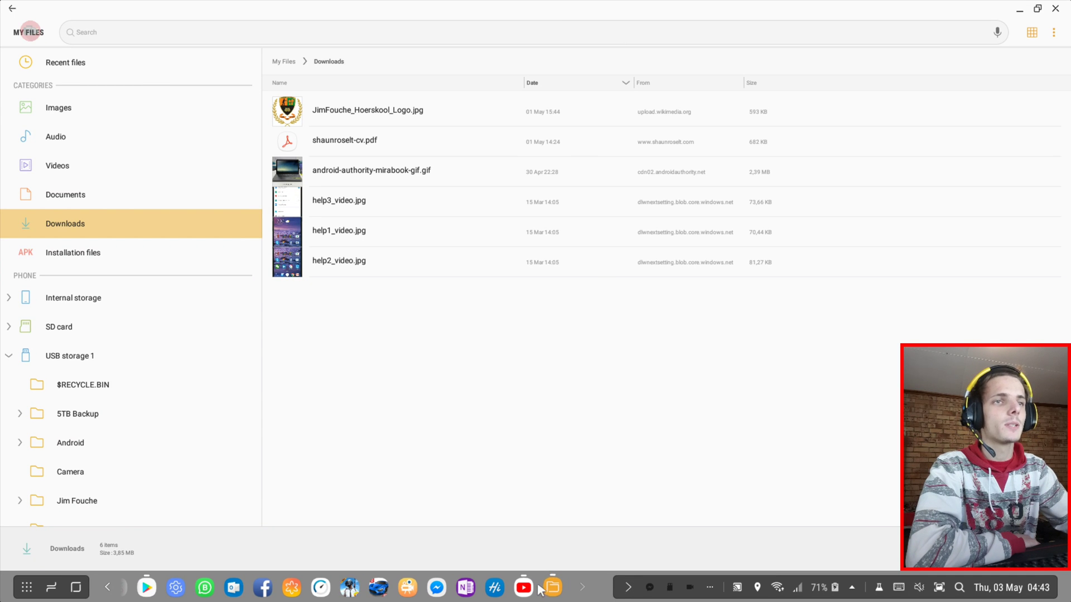
pyautogui.click(551, 588)
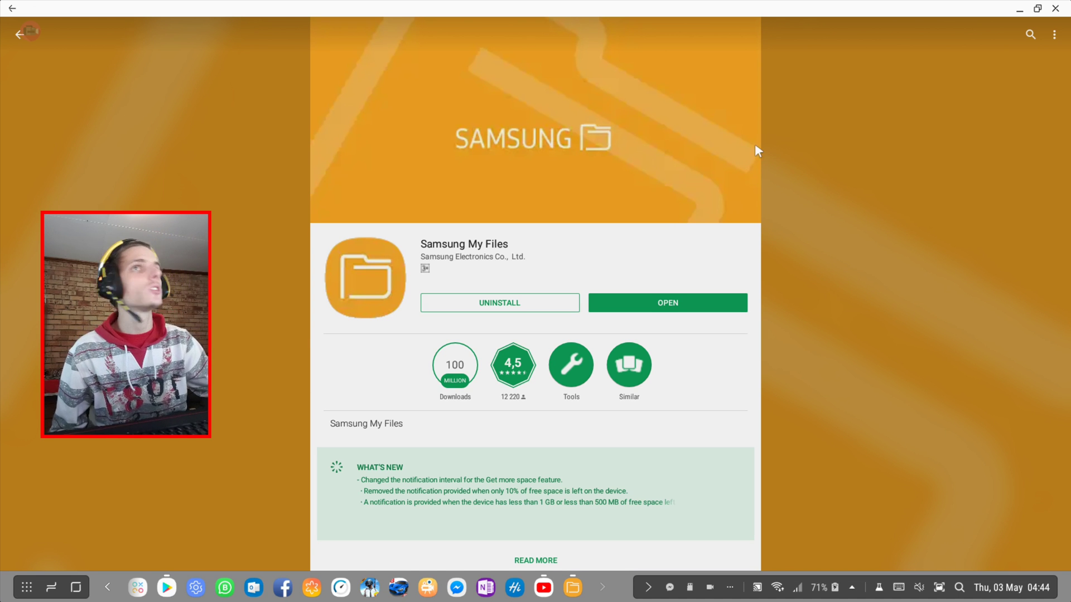
pyautogui.click(1029, 34)
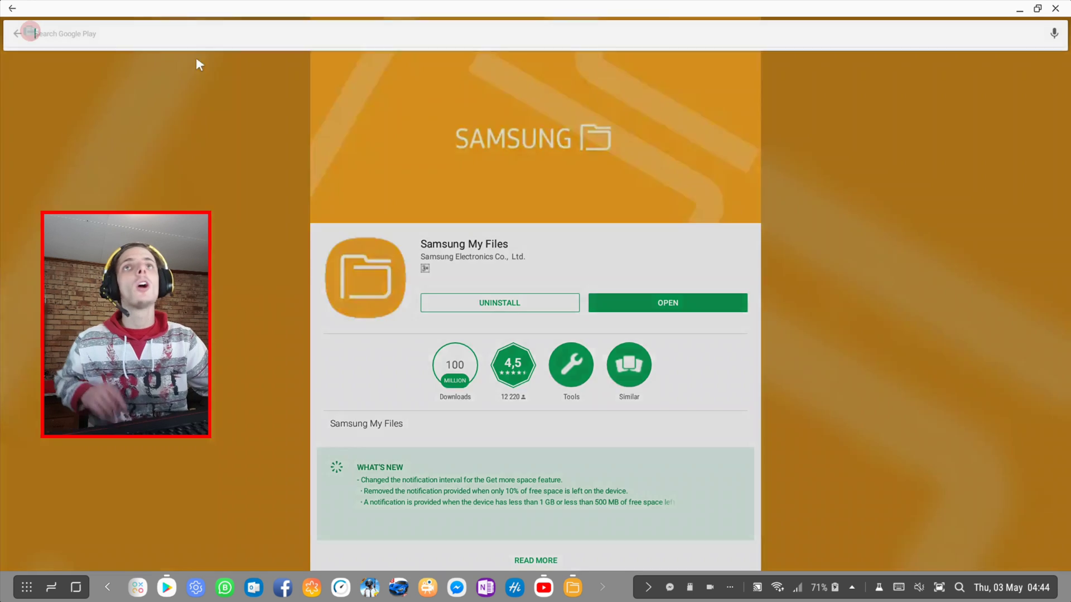
pyautogui.write('Sha')
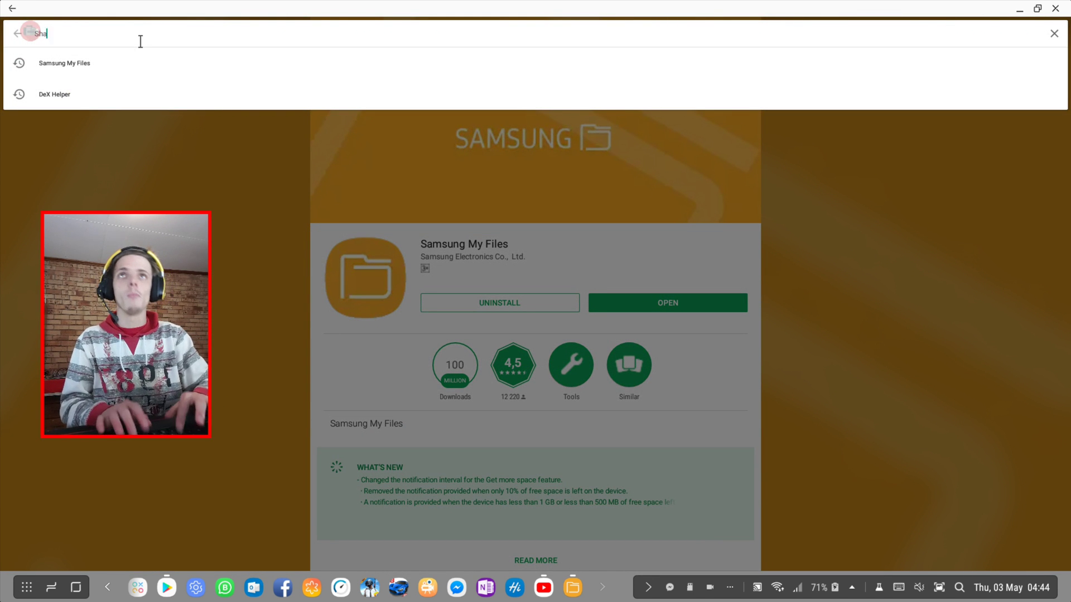
pyautogui.write('un Roselt')
pyautogui.press('Return')
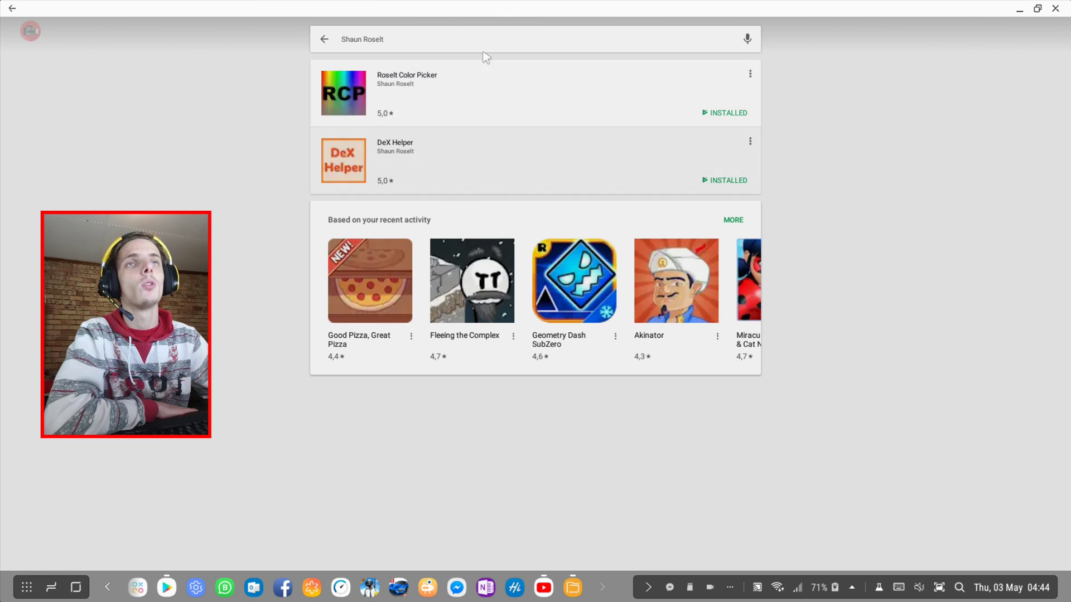
pyautogui.click(418, 85)
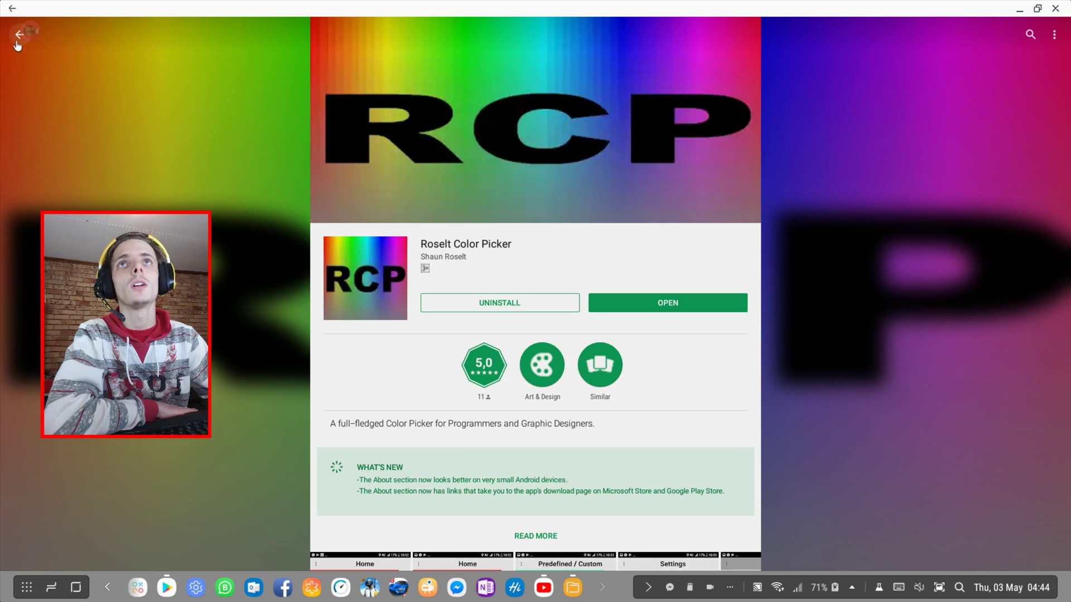
pyautogui.click(19, 40)
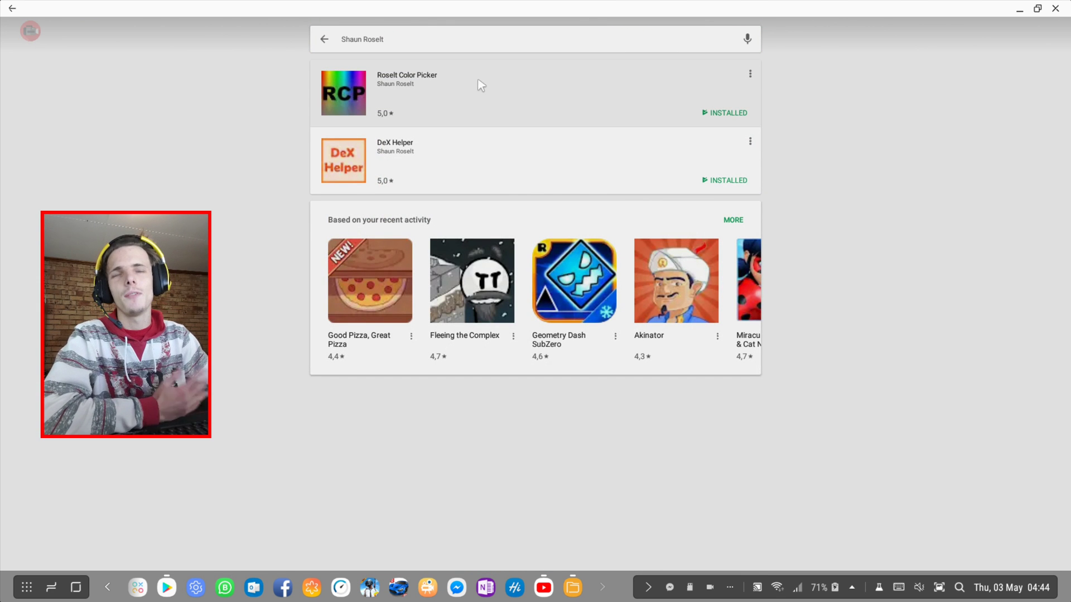
pyautogui.click(484, 153)
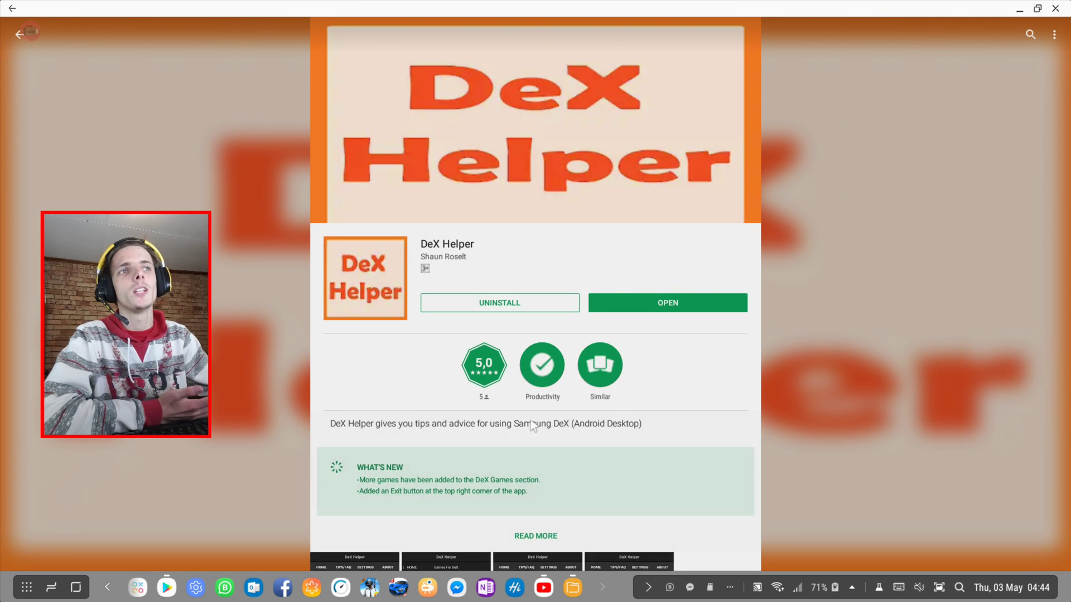
pyautogui.scroll(-3, 536, 415)
pyautogui.scroll(3, 537, 415)
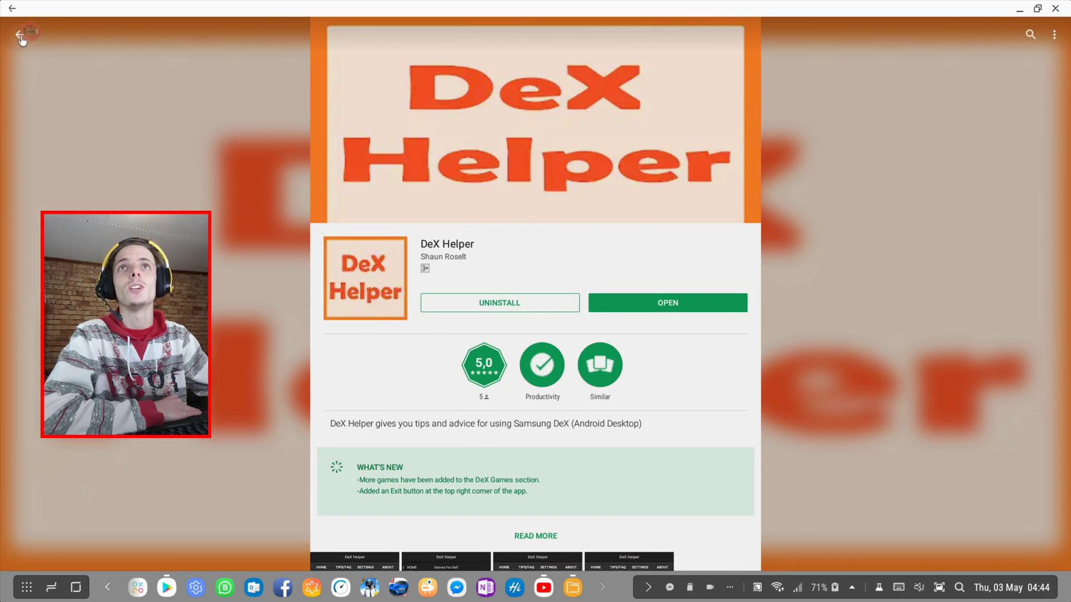
pyautogui.click(20, 36)
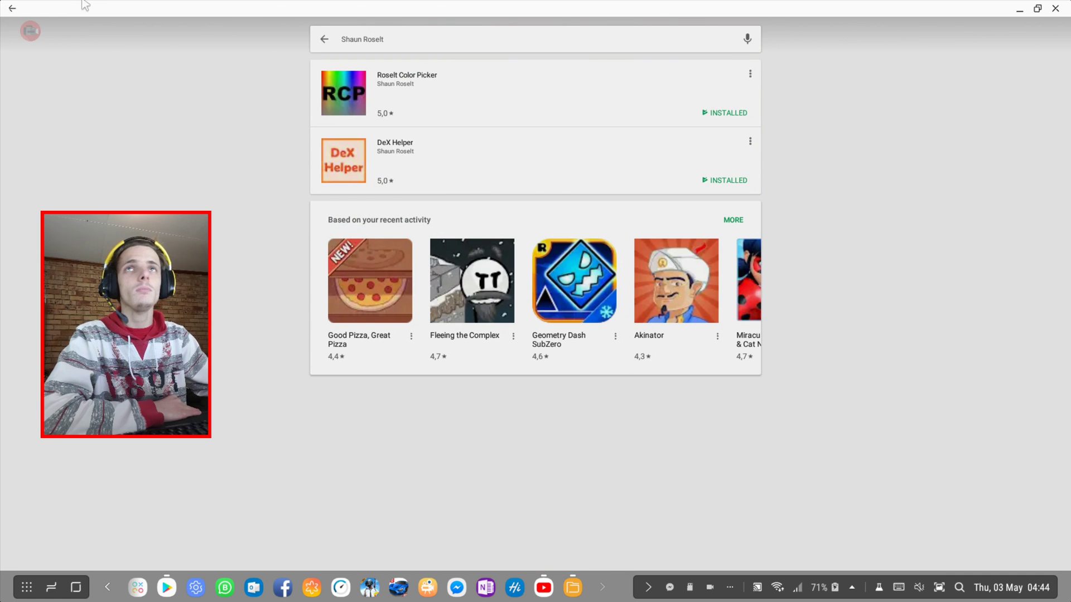
pyautogui.click(381, 51)
pyautogui.click(407, 72)
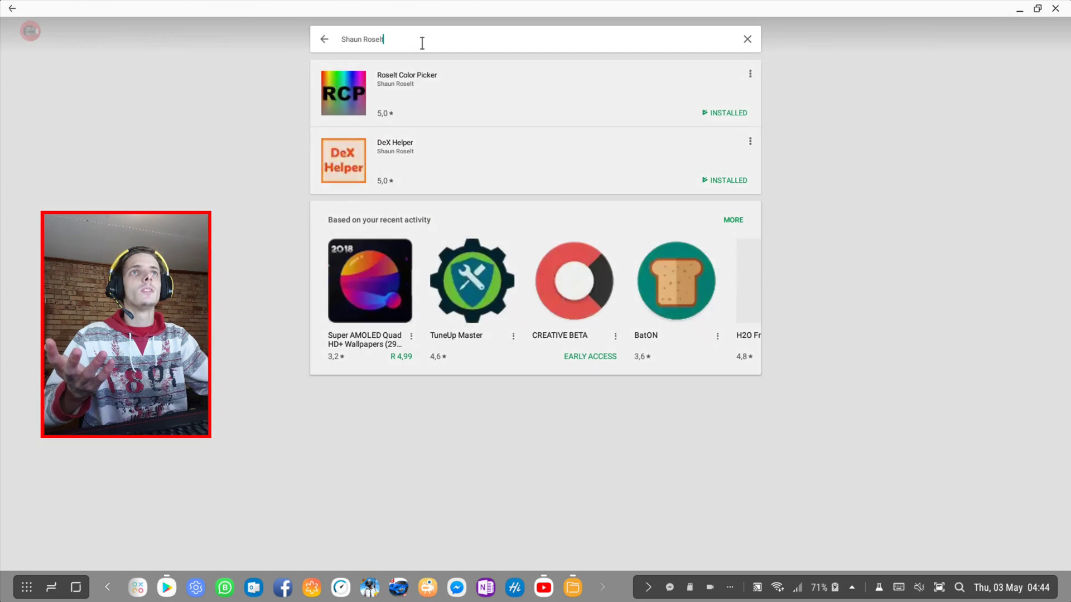
pyautogui.click(422, 43)
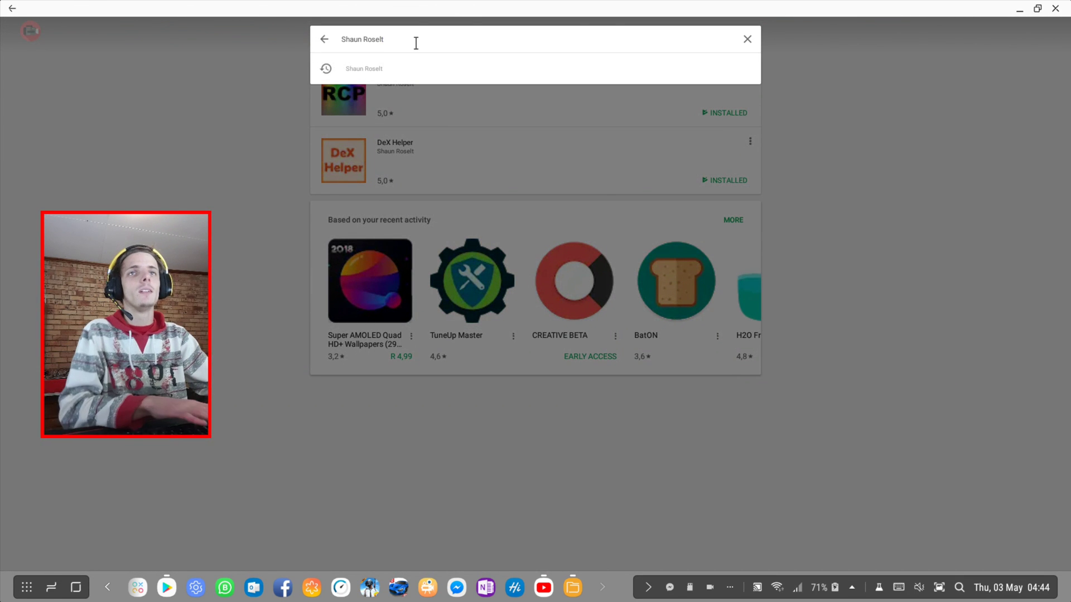
pyautogui.press('BackSpace')
pyautogui.press('BackSpace')
pyautogui.press('BackSpace')
pyautogui.press('BackSpace')
pyautogui.press('BackSpace')
pyautogui.press('BackSpace')
pyautogui.press('BackSpace')
pyautogui.press('BackSpace')
pyautogui.press('BackSpace')
pyautogui.press('BackSpace')
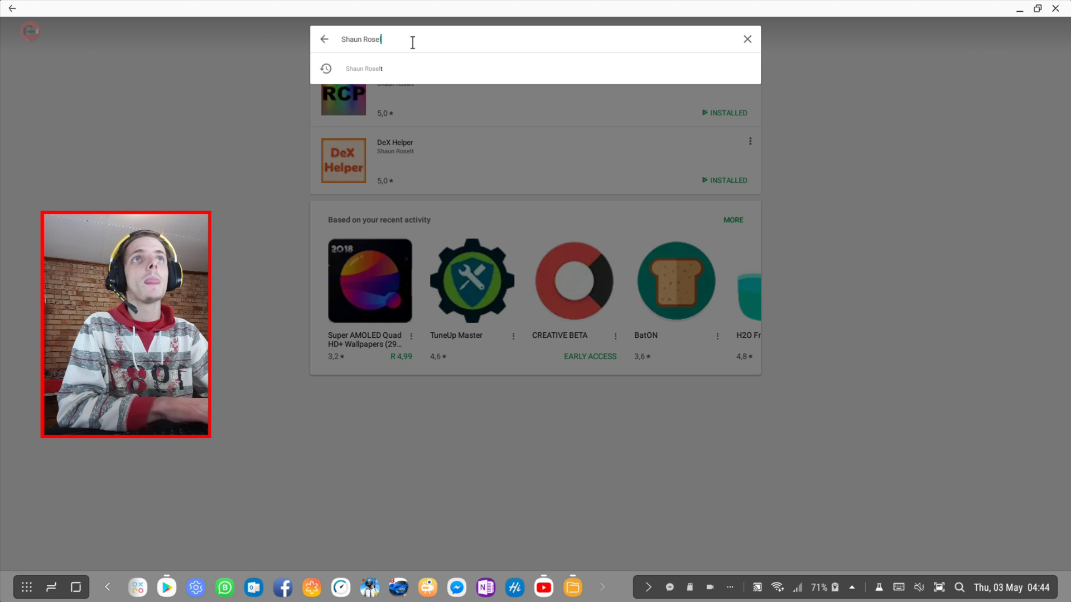
pyautogui.press('BackSpace')
pyautogui.press('BackSpace')
pyautogui.click(398, 97)
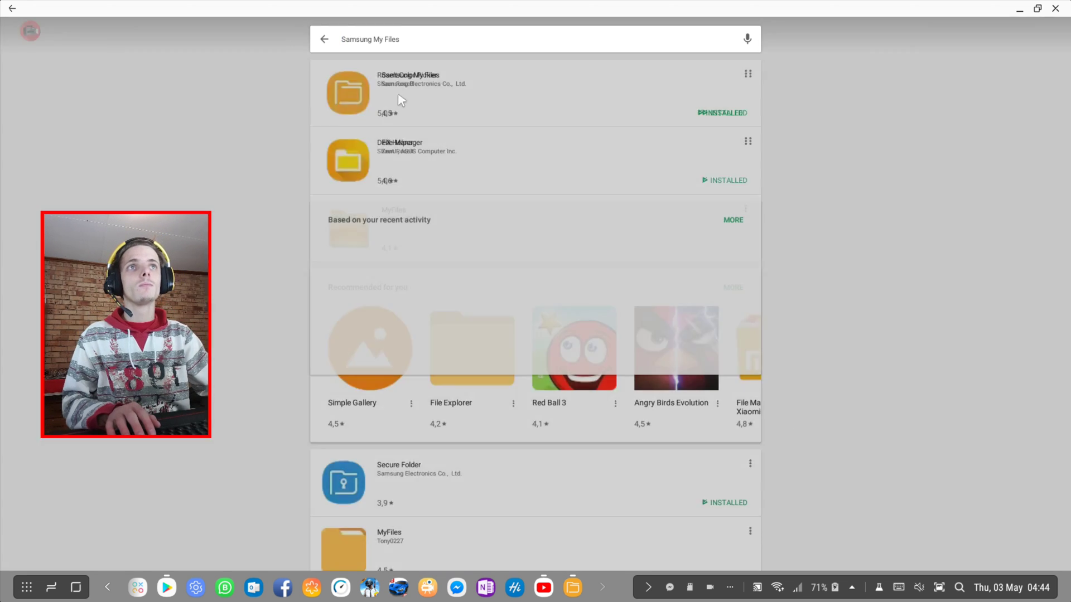
pyautogui.click(468, 91)
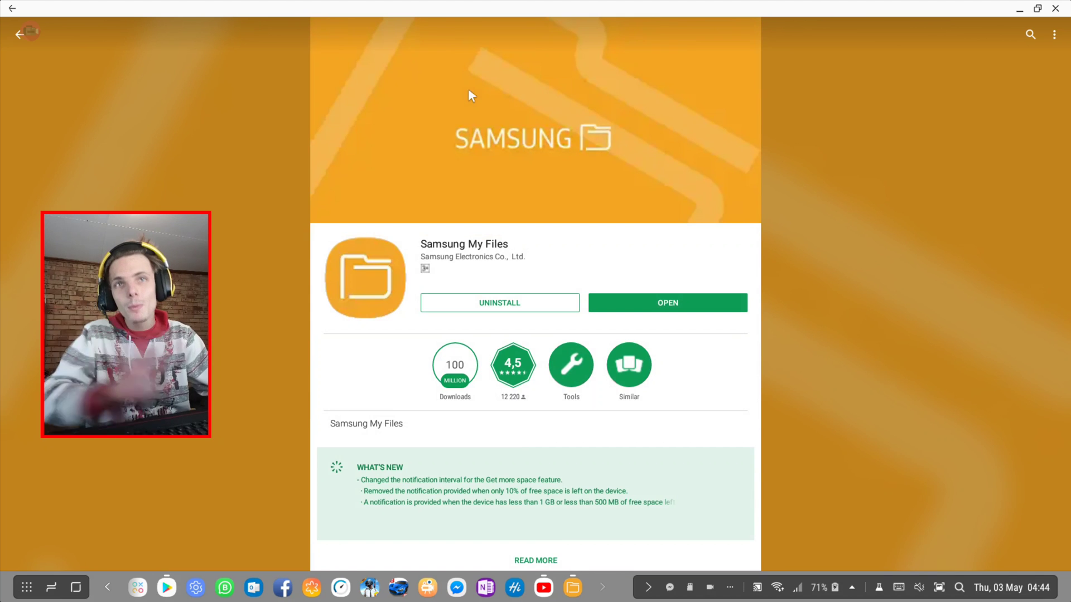